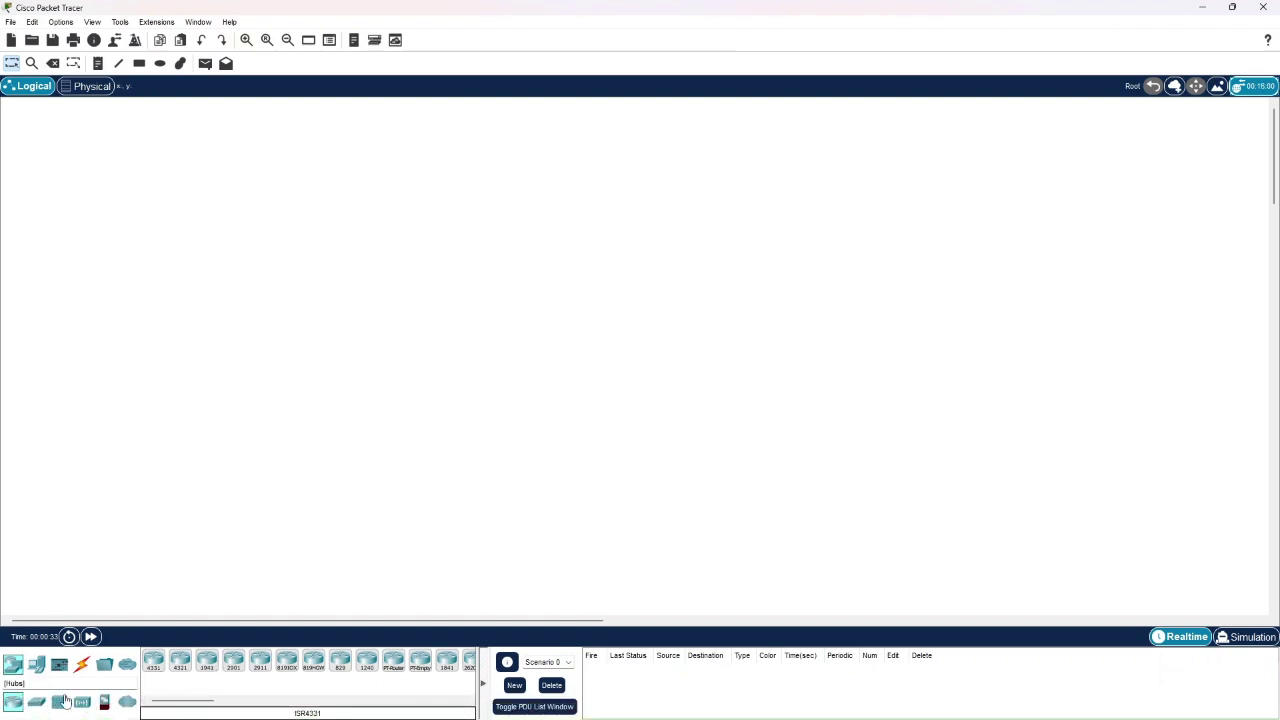
Step: Place a 2911 router in the upper middle of the workspace and a 2960 switch below it
left_click(36, 701)
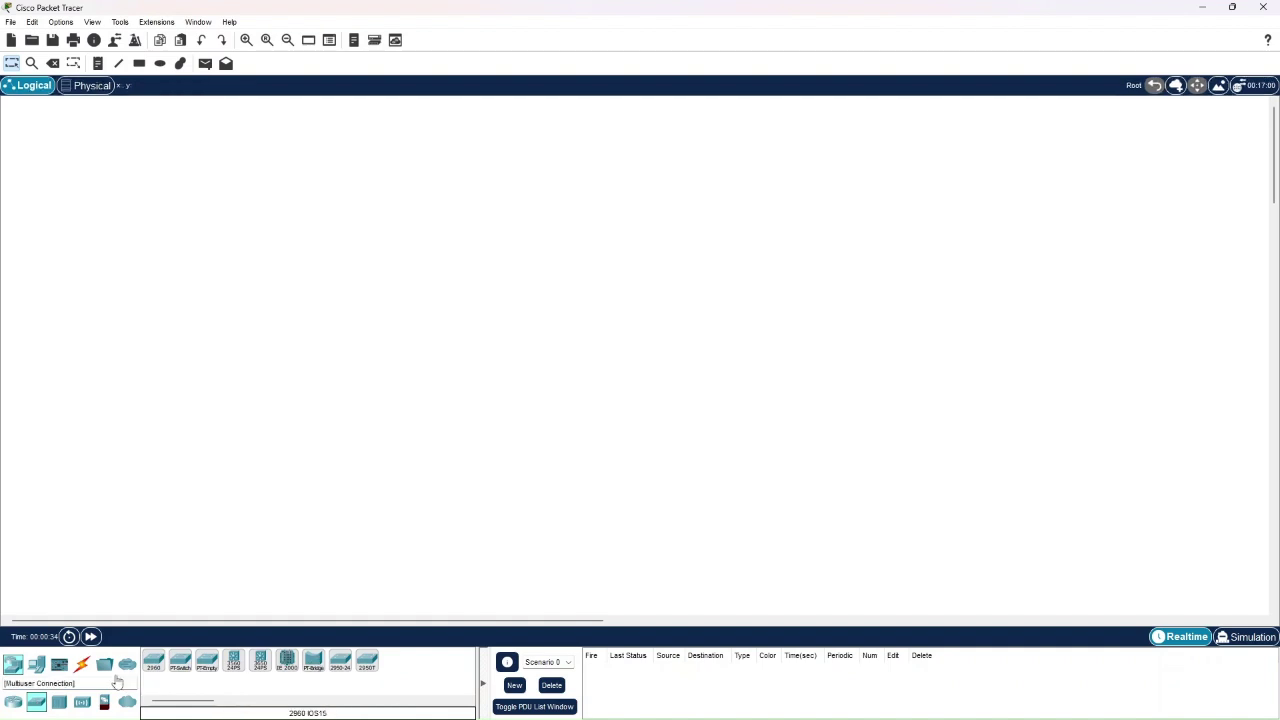
left_click(13, 701)
left_click(260, 660)
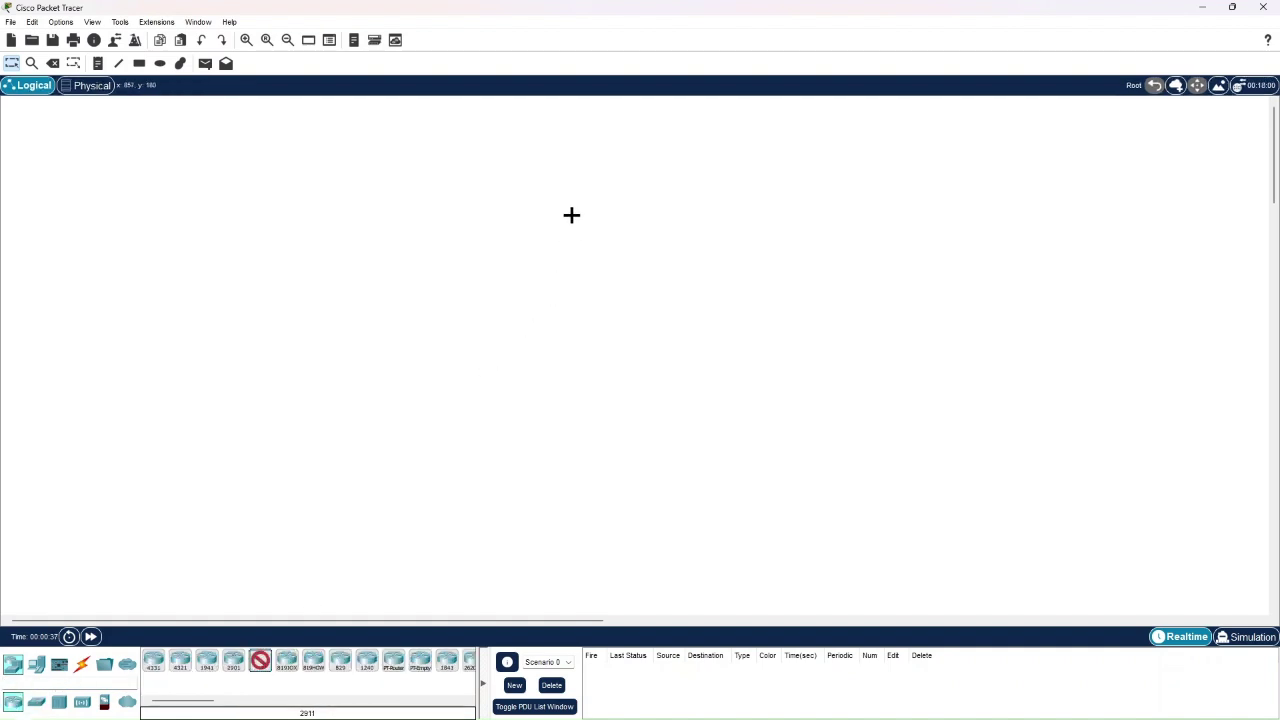
left_click(598, 192)
left_click(36, 701)
left_click(153, 662)
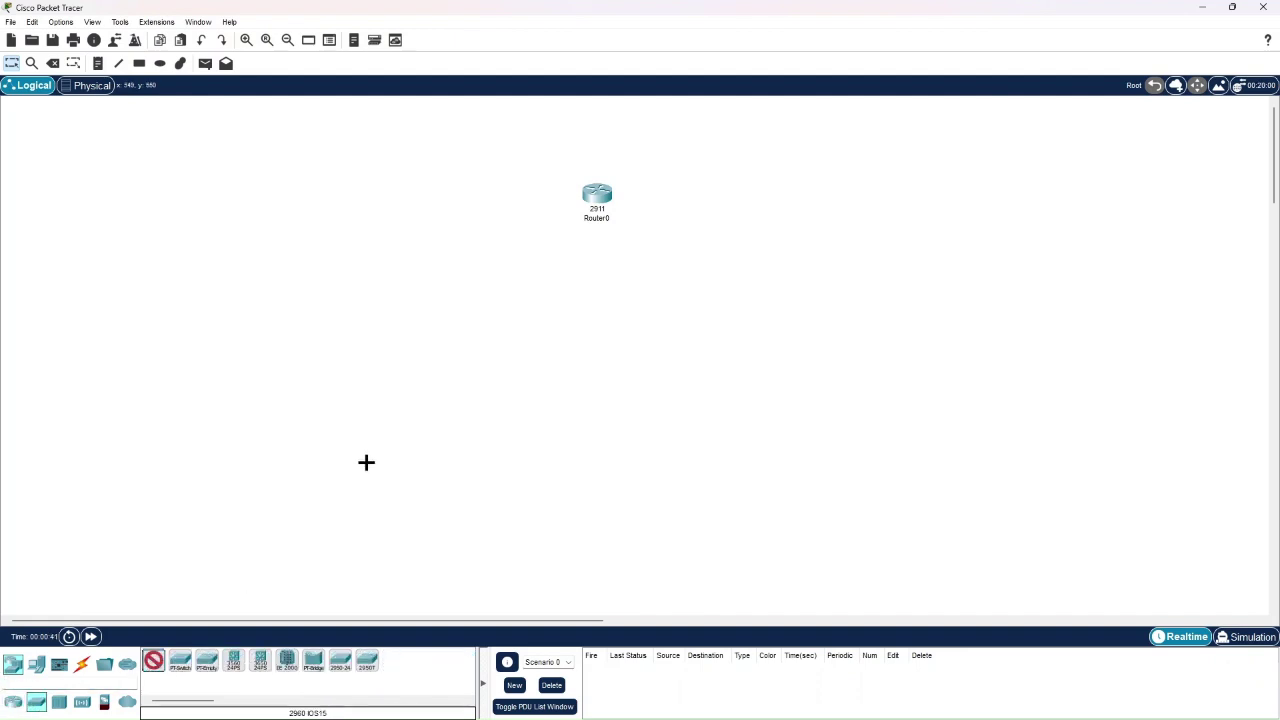
left_click(594, 266)
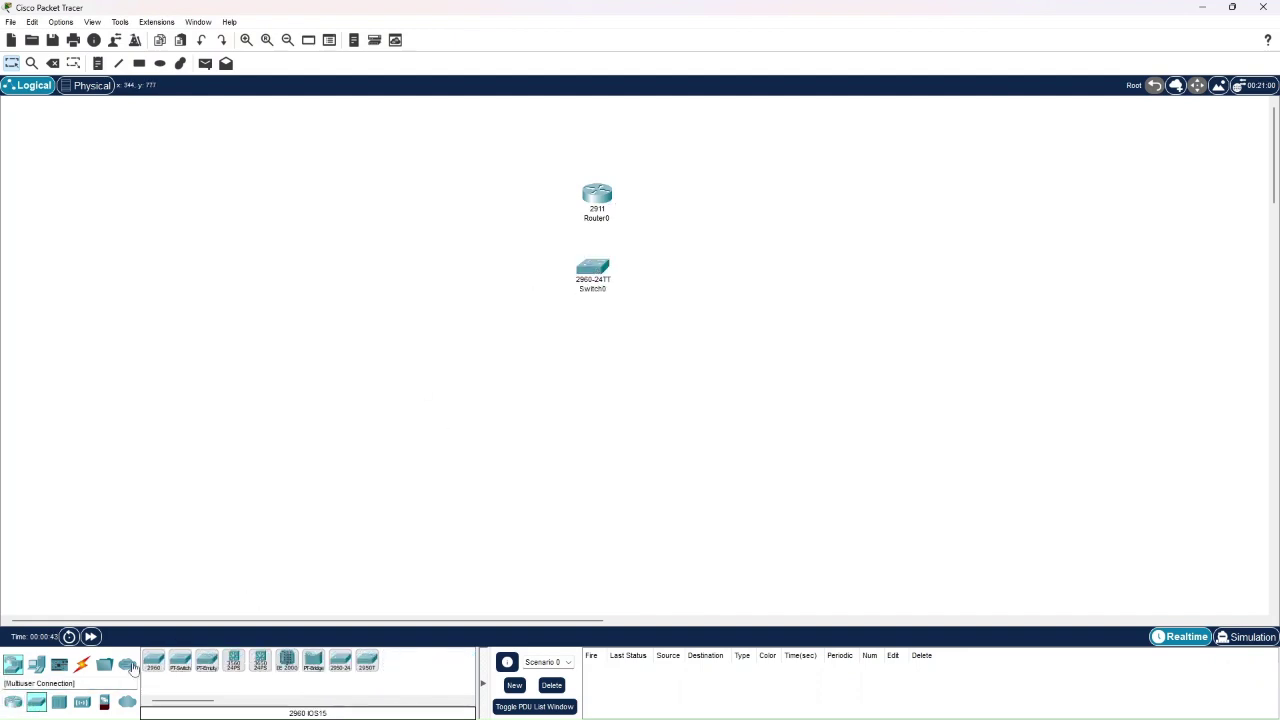
Step: Place four PCs in a row below the switch
left_click(36, 664)
left_click(154, 668)
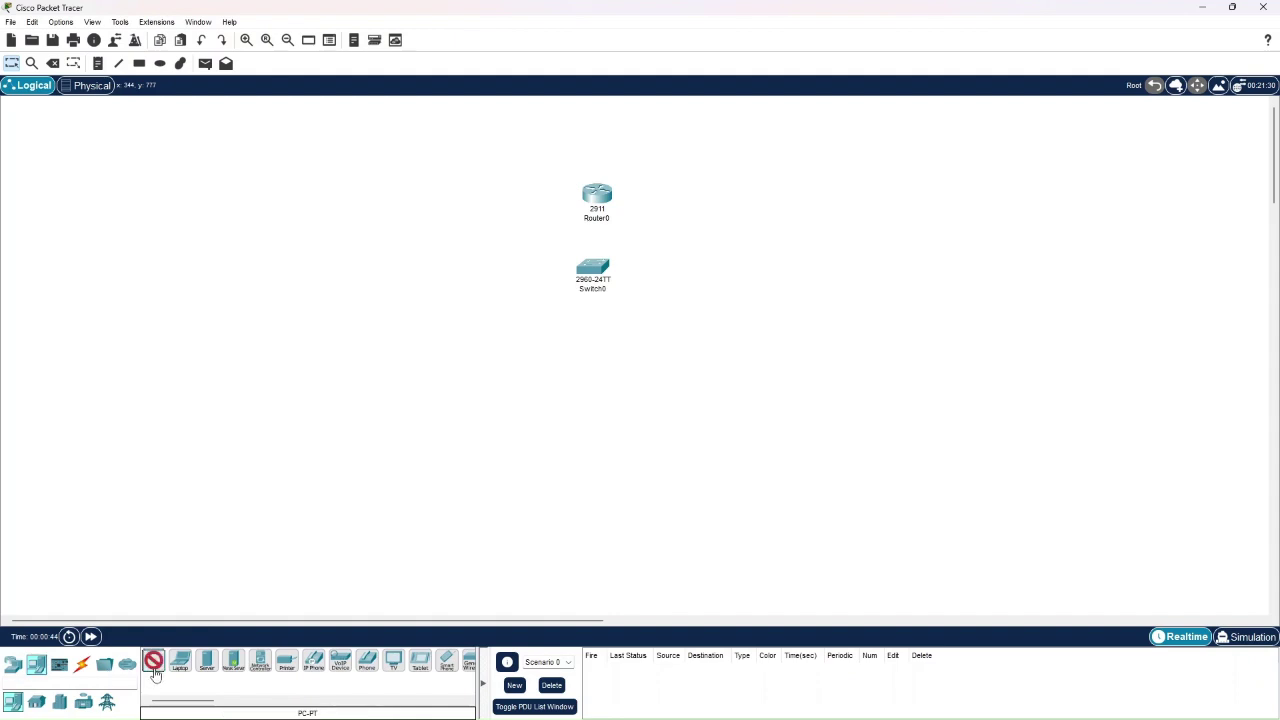
left_click(499, 407)
left_click(153, 660)
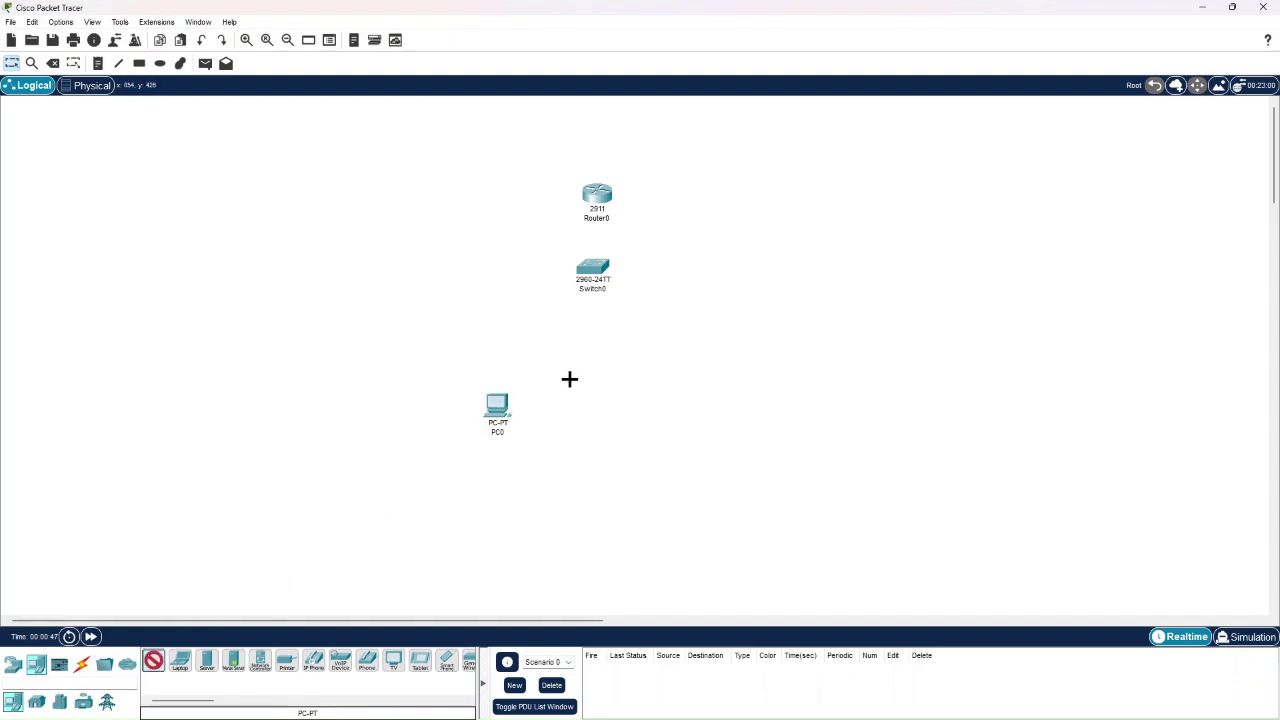
left_click(589, 412)
left_click(153, 660)
left_click(690, 414)
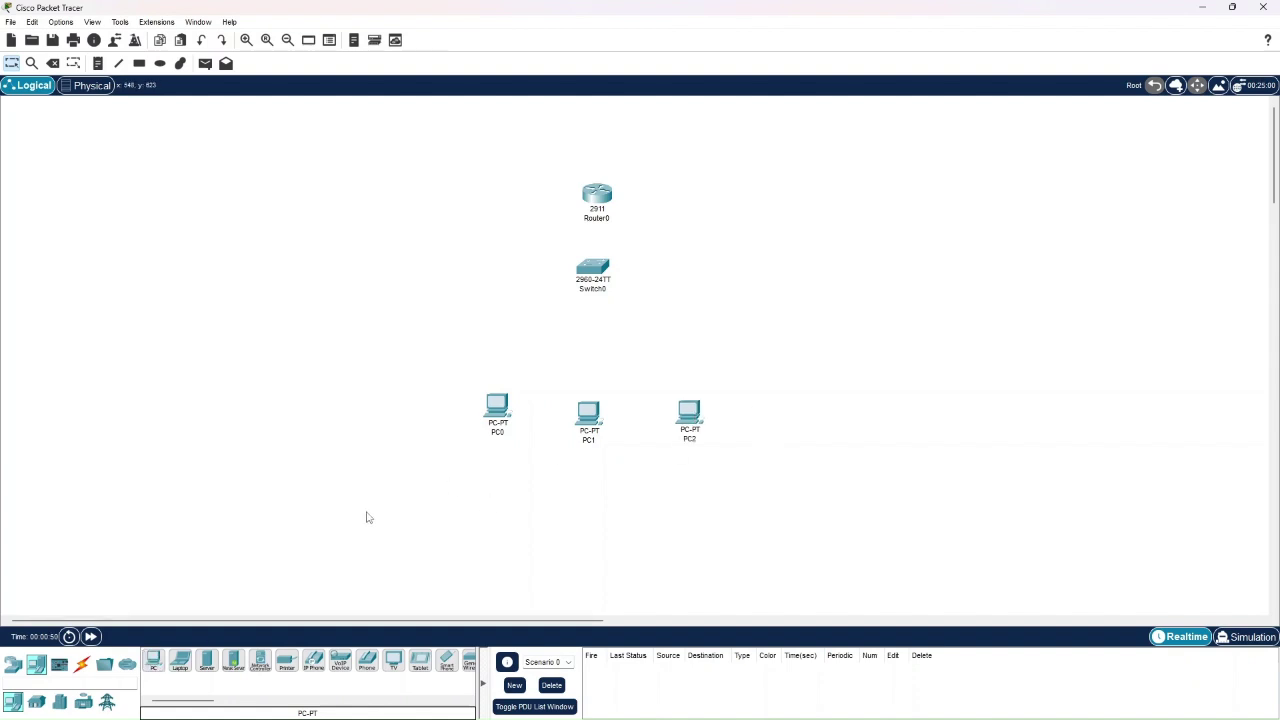
left_click(153, 660)
left_click(764, 410)
Step: Delete PC0 at the start of the PC row and return to selection mode
left_click(53, 63)
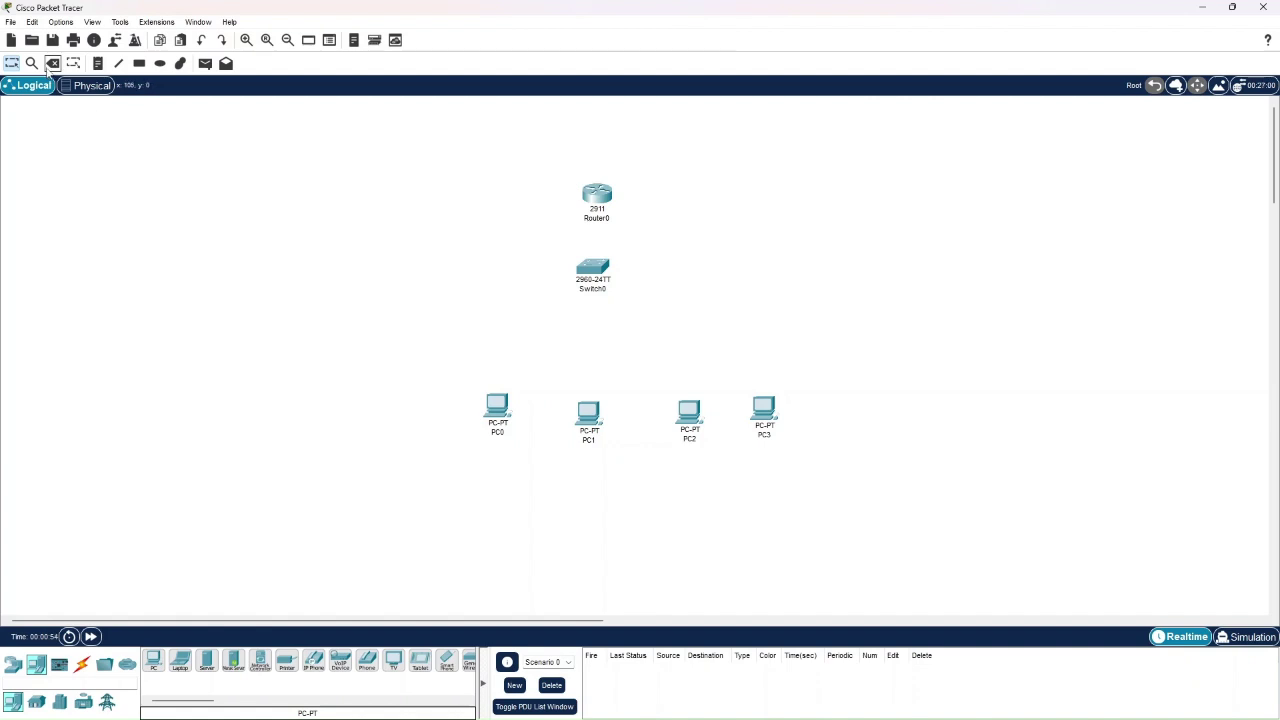
left_click(497, 408)
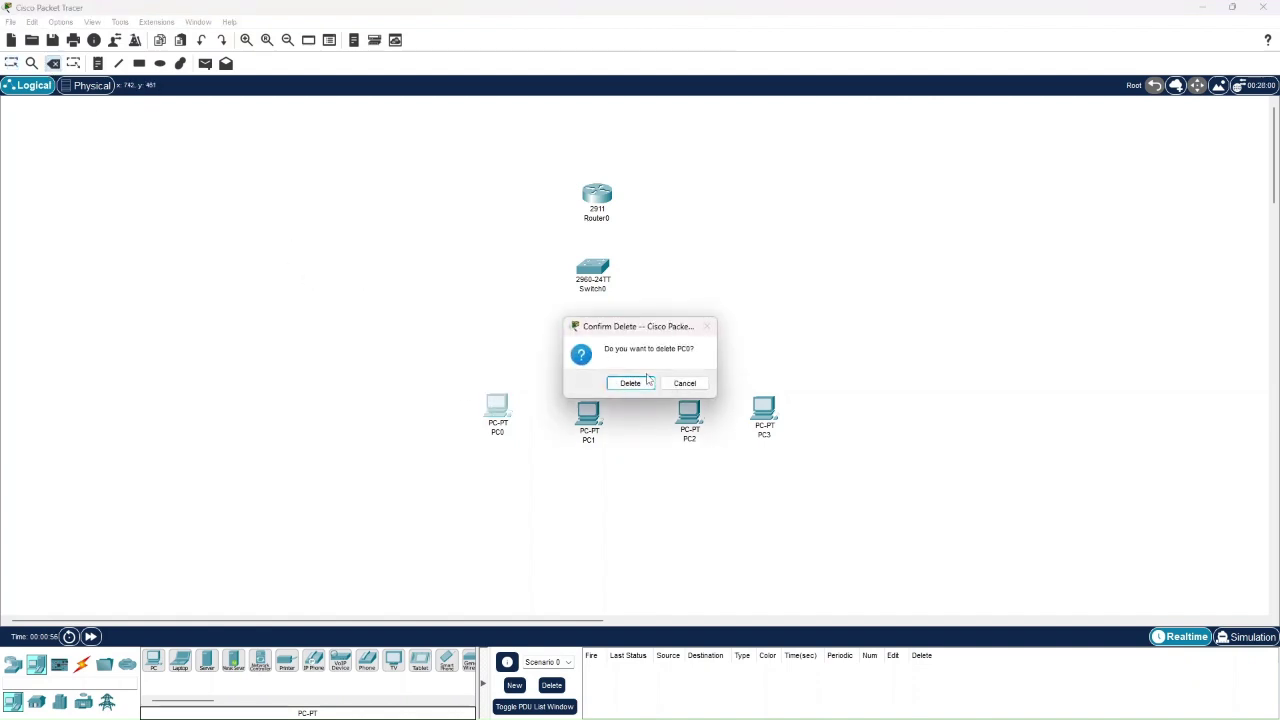
left_click(626, 382)
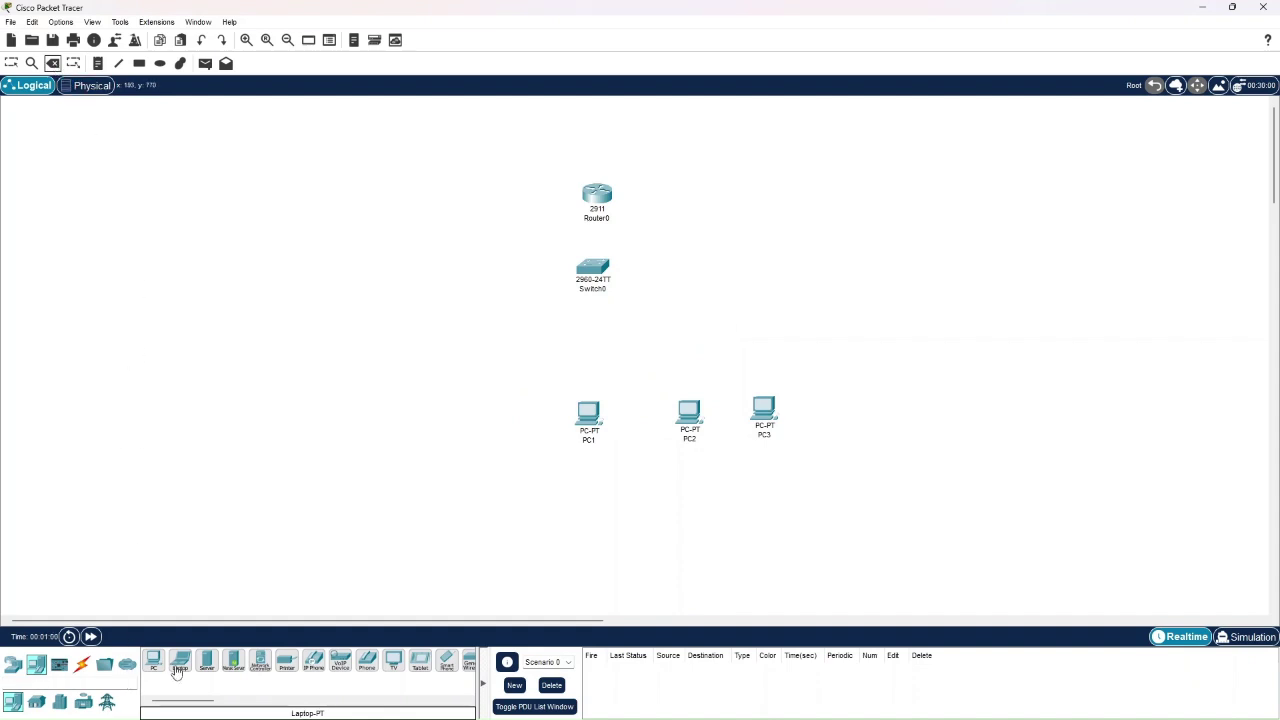
left_click(12, 63)
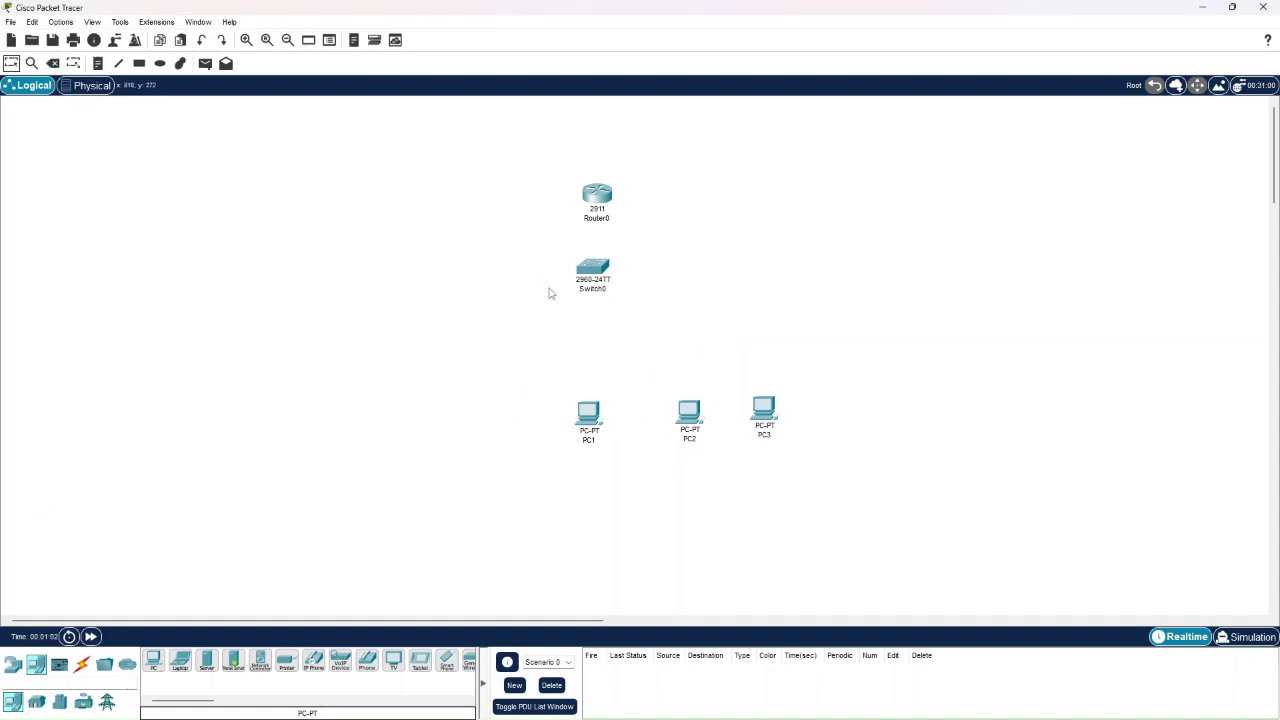
Step: Rearrange the three remaining PCs in a row centred beneath the switch, with the switch and router aligned above the middle PC
left_click_drag(592, 412, 493, 412)
left_click_drag(692, 418, 606, 422)
left_click_drag(750, 420, 683, 418)
left_click_drag(601, 275, 620, 304)
left_click_drag(604, 197, 618, 218)
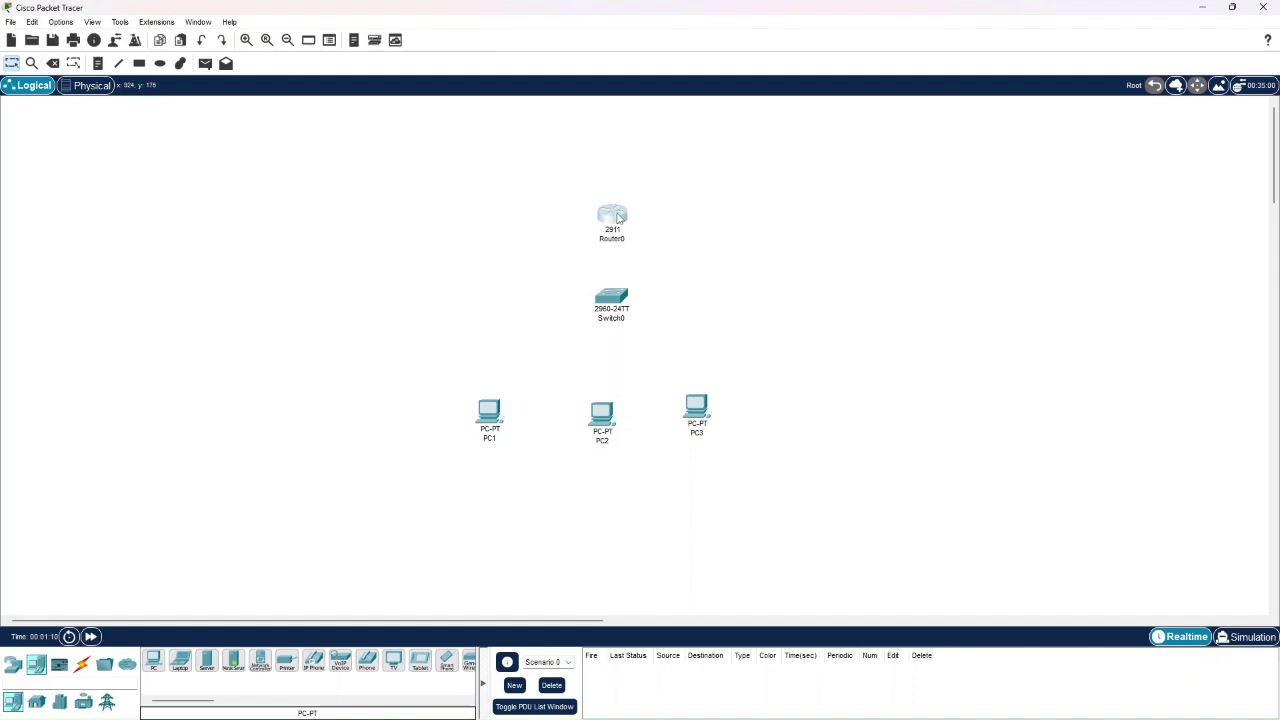
Step: Connect PC1 to FastEthernet0/1 on the switch with a copper straight-through cable
left_click(81, 665)
left_click(206, 661)
left_click(489, 425)
left_click(525, 477)
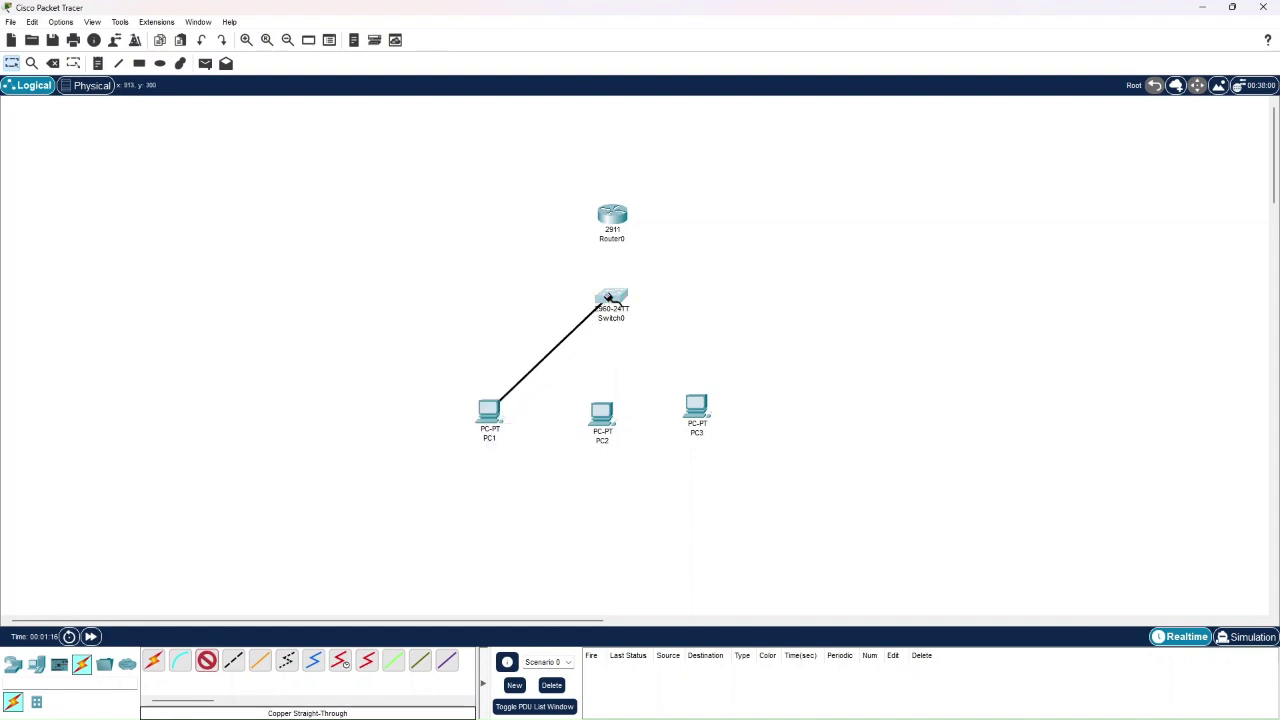
left_click(611, 299)
left_click(647, 322)
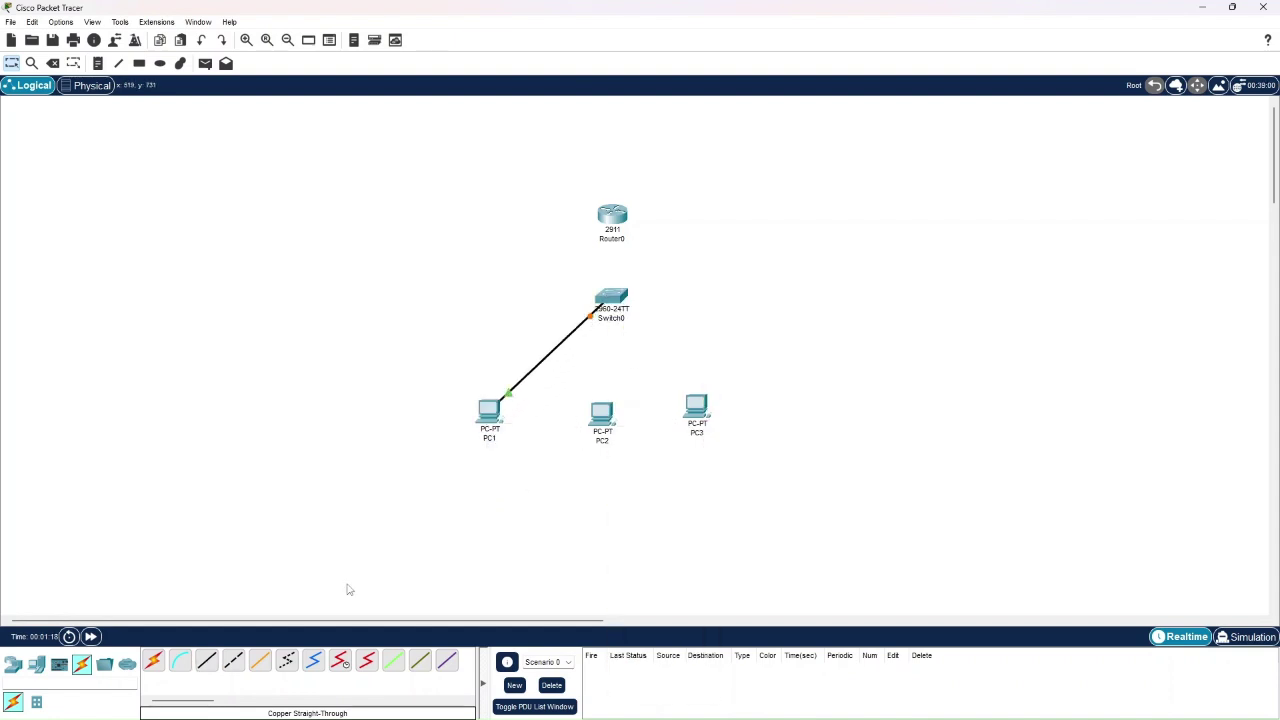
Step: Connect PC2 to FastEthernet0/2 on the switch with a copper straight-through cable
left_click(206, 661)
left_click(605, 415)
left_click(617, 464)
left_click(703, 384)
left_click(602, 413)
left_click(620, 463)
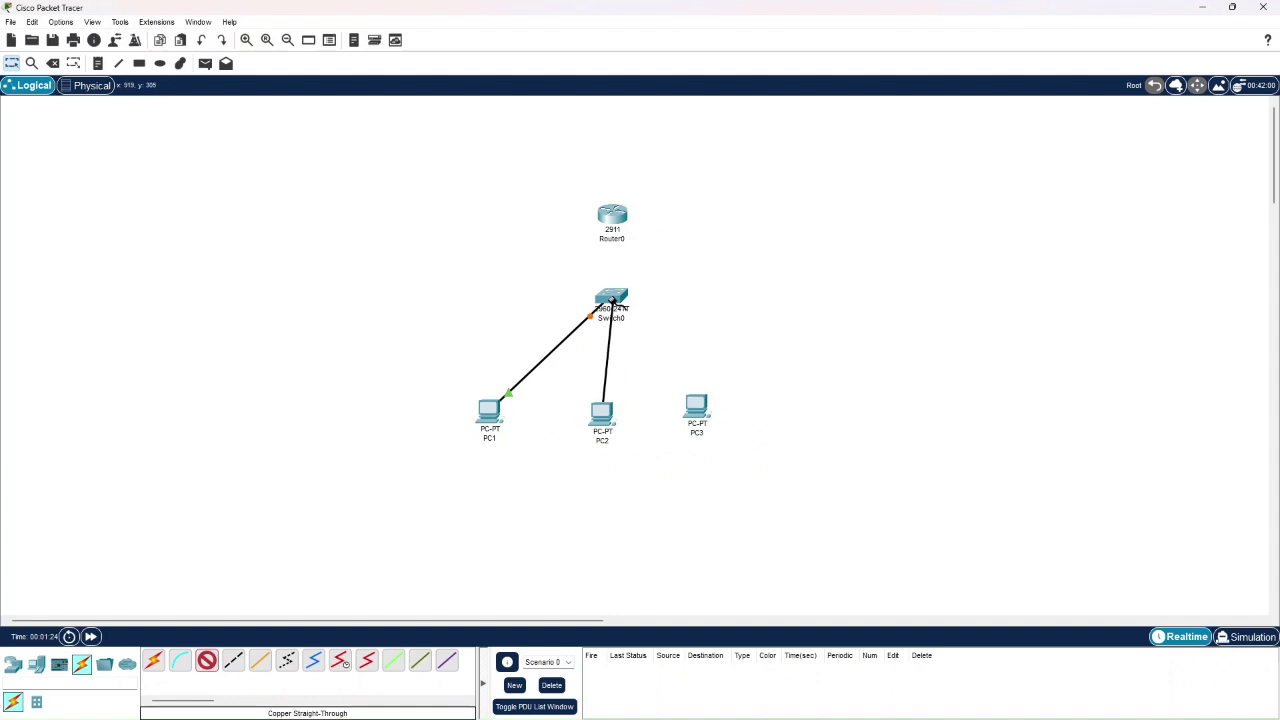
left_click(612, 316)
left_click(655, 324)
Step: Connect PC3 to FastEthernet0/3 on the switch with a copper straight-through cable
left_click(206, 660)
left_click(710, 405)
left_click(723, 457)
left_click(612, 298)
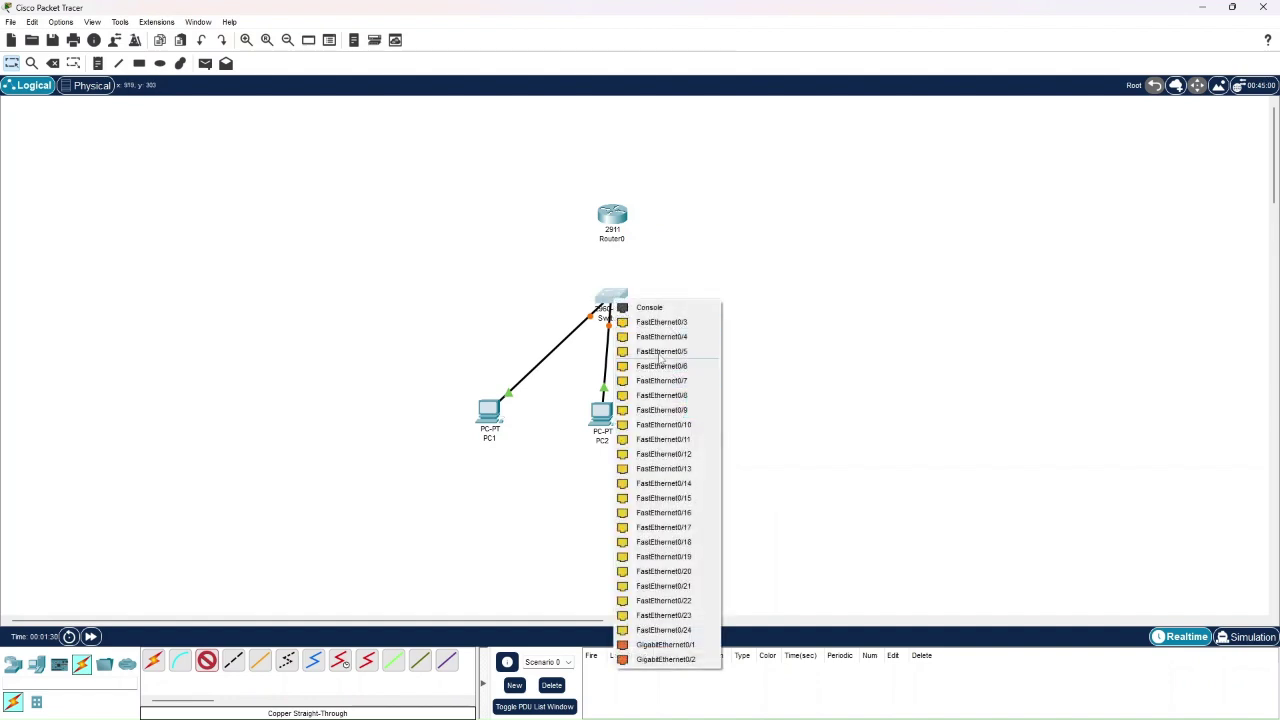
left_click(663, 324)
Step: Connect FastEthernet0/4 on the switch to GigabitEthernet0/0 on the router with a copper straight-through cable
left_click(206, 660)
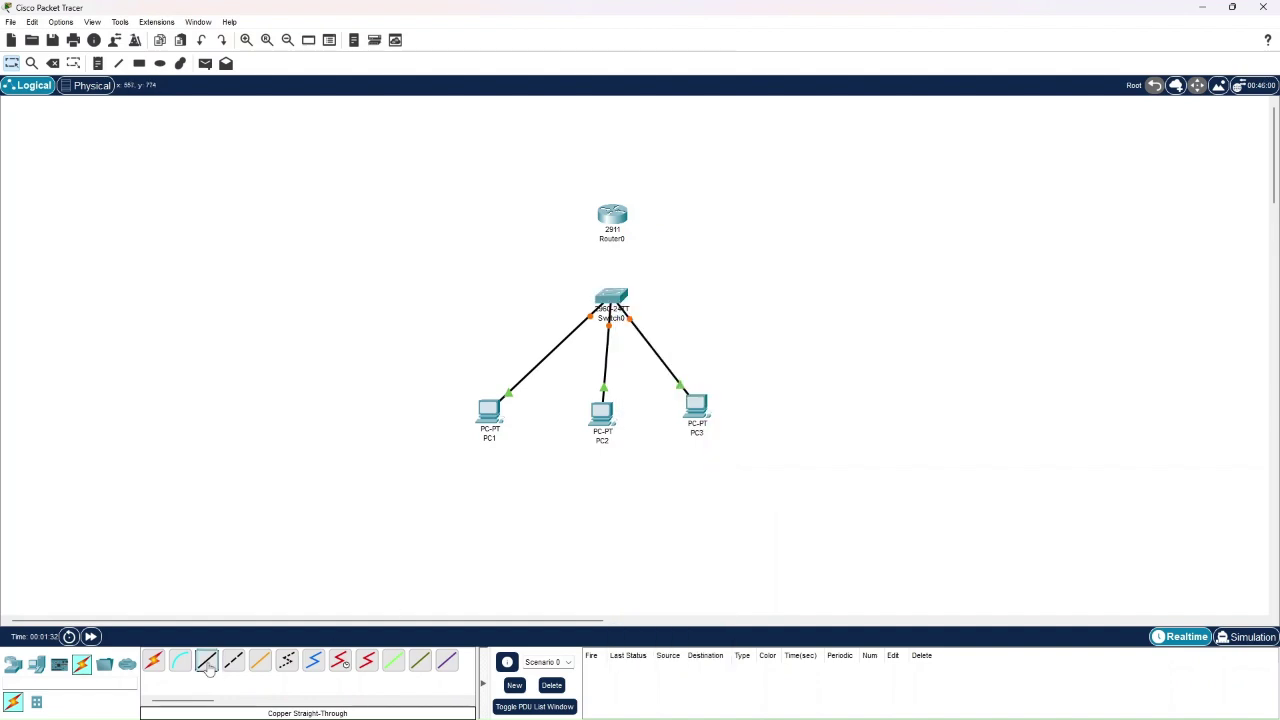
left_click(613, 298)
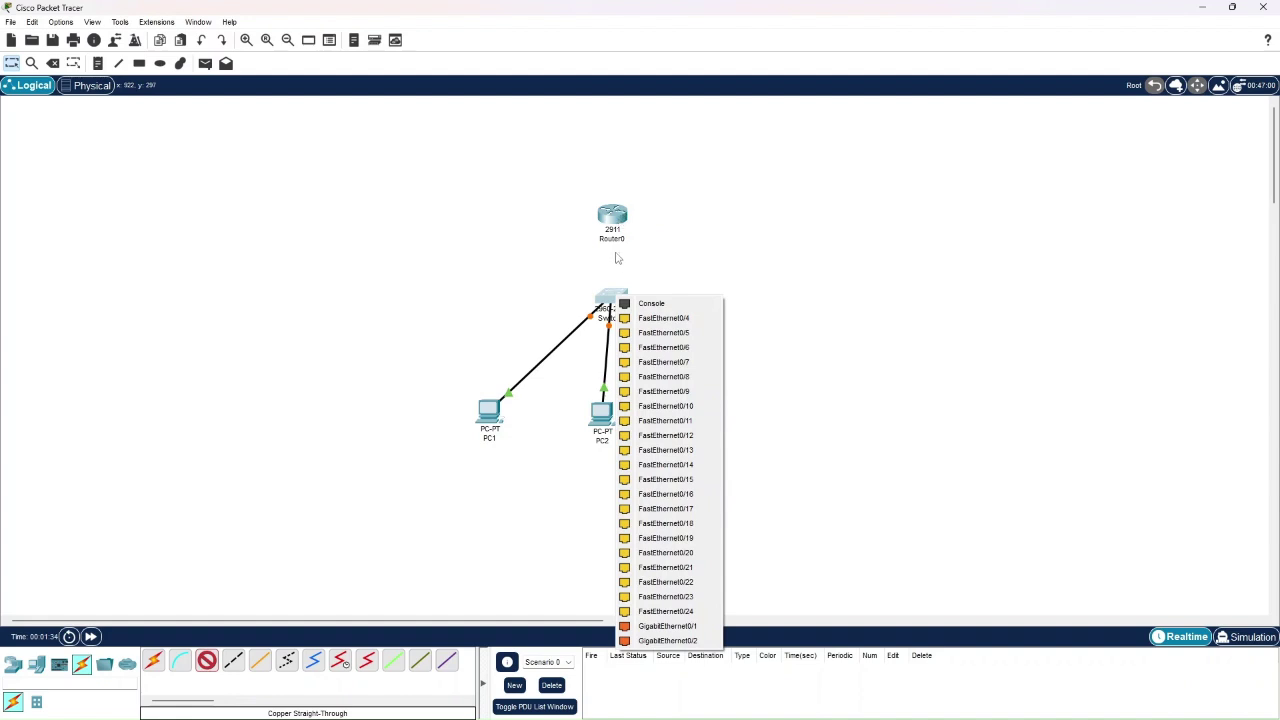
left_click(663, 318)
left_click(612, 222)
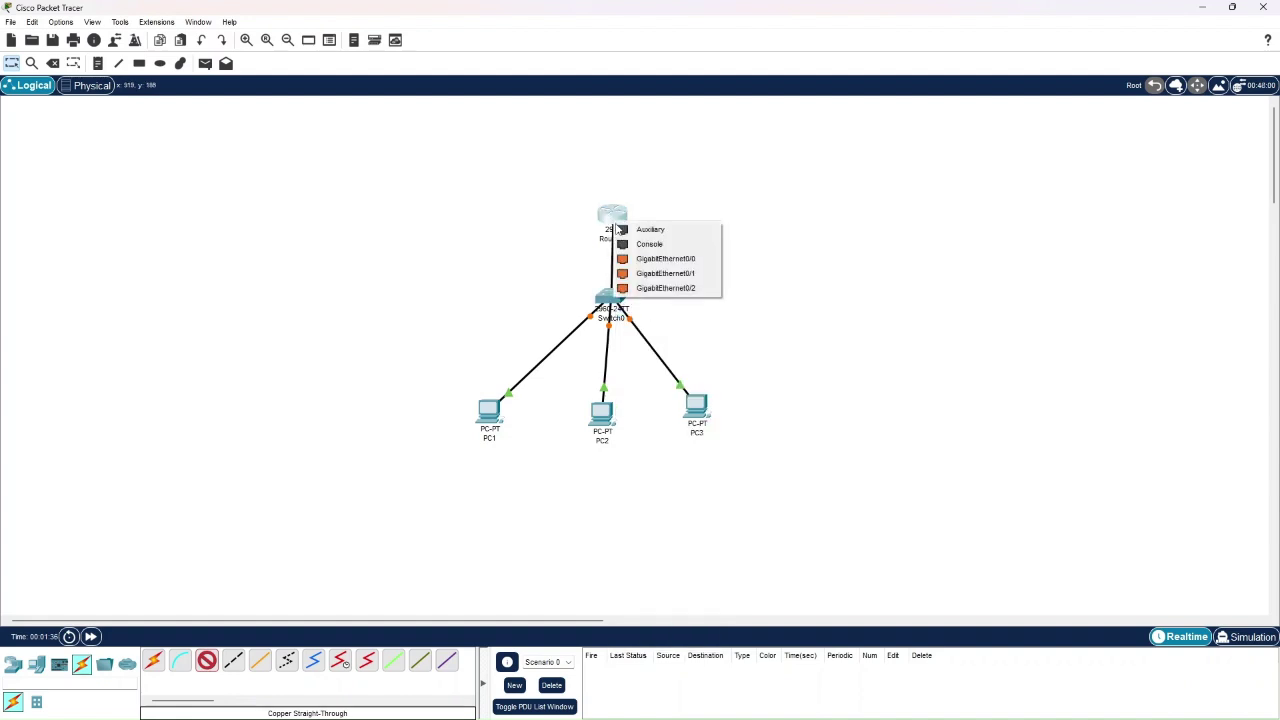
left_click(660, 262)
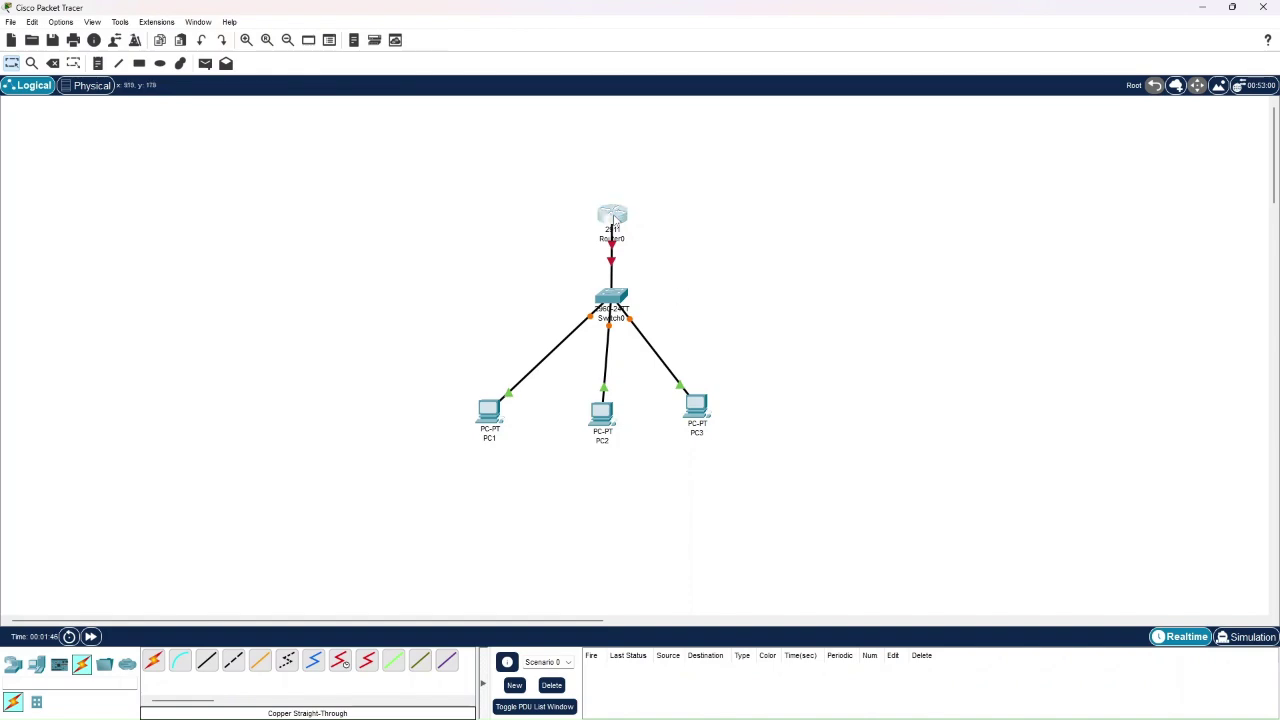
Step: Open the router's command line and answer no to the initial configuration dialog
left_click(612, 216)
left_click(548, 193)
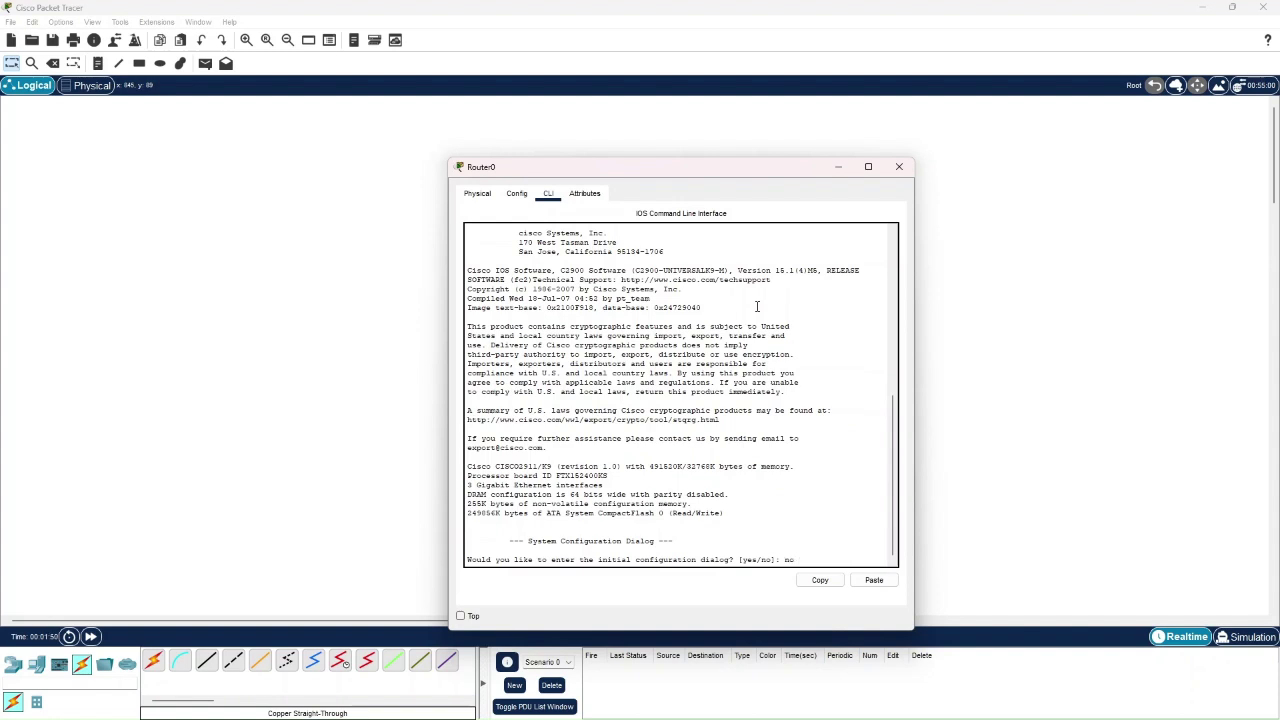
type("no")
key("Return")
key("Return")
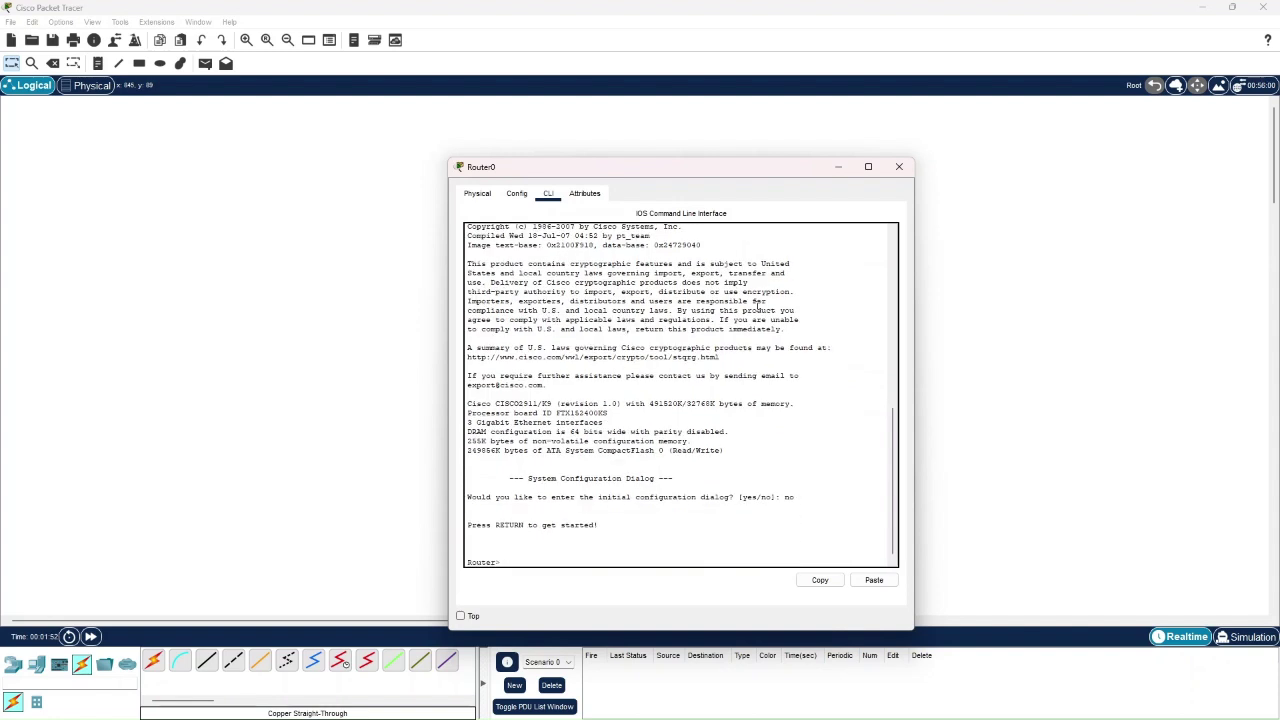
Step: Go from privileged mode through config terminal into the configuration of interface gig0/0
type("enable")
key("Return")
type("config")
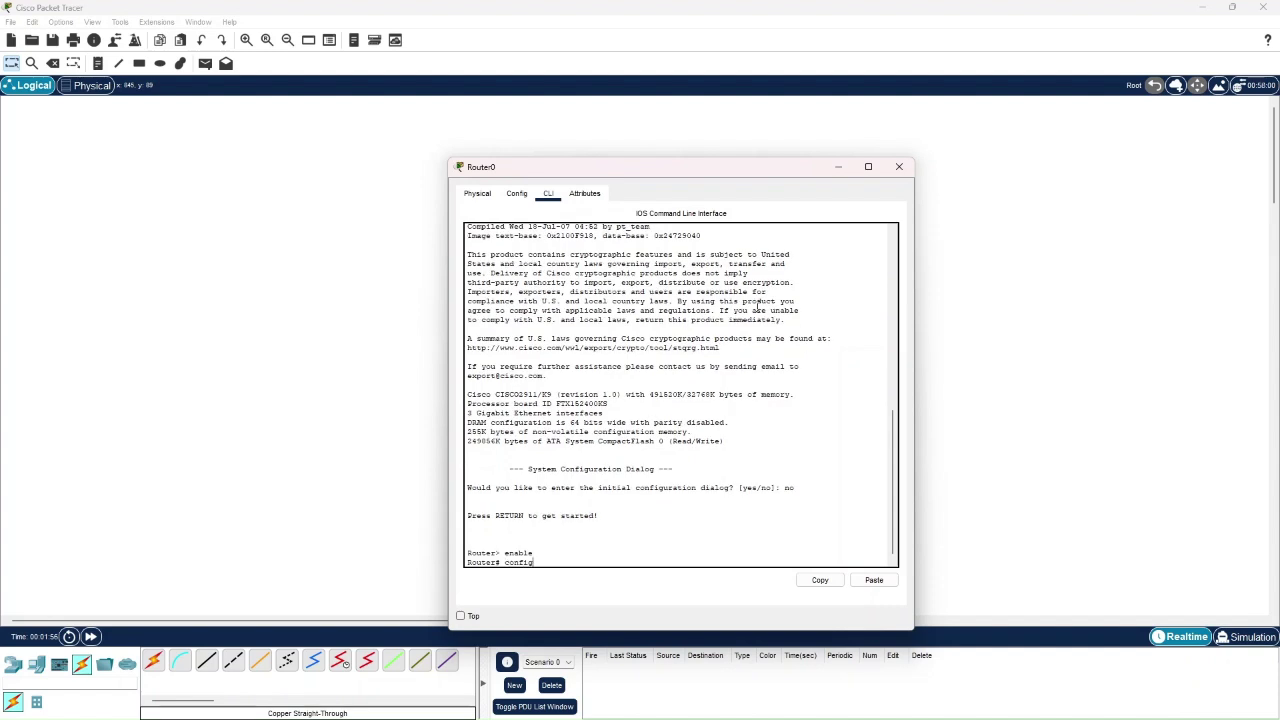
type(" terminal")
key("Return")
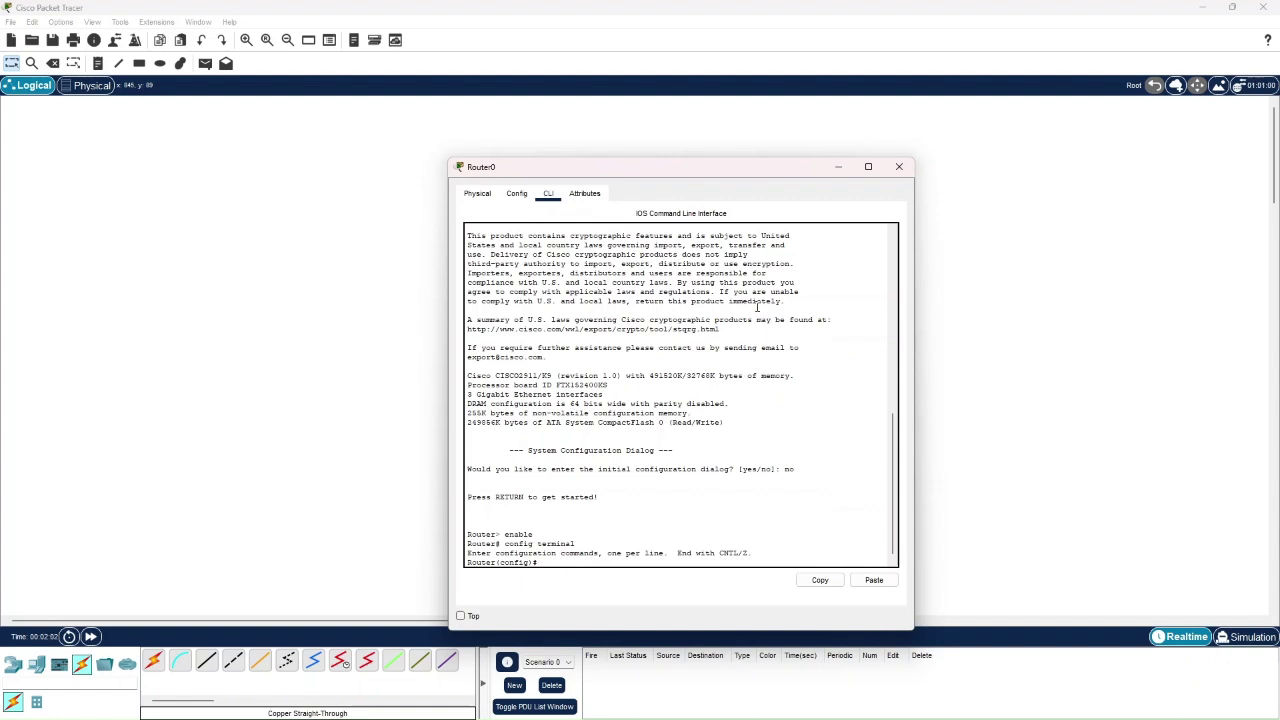
type("interfac")
type("e gig0/0")
key("Return")
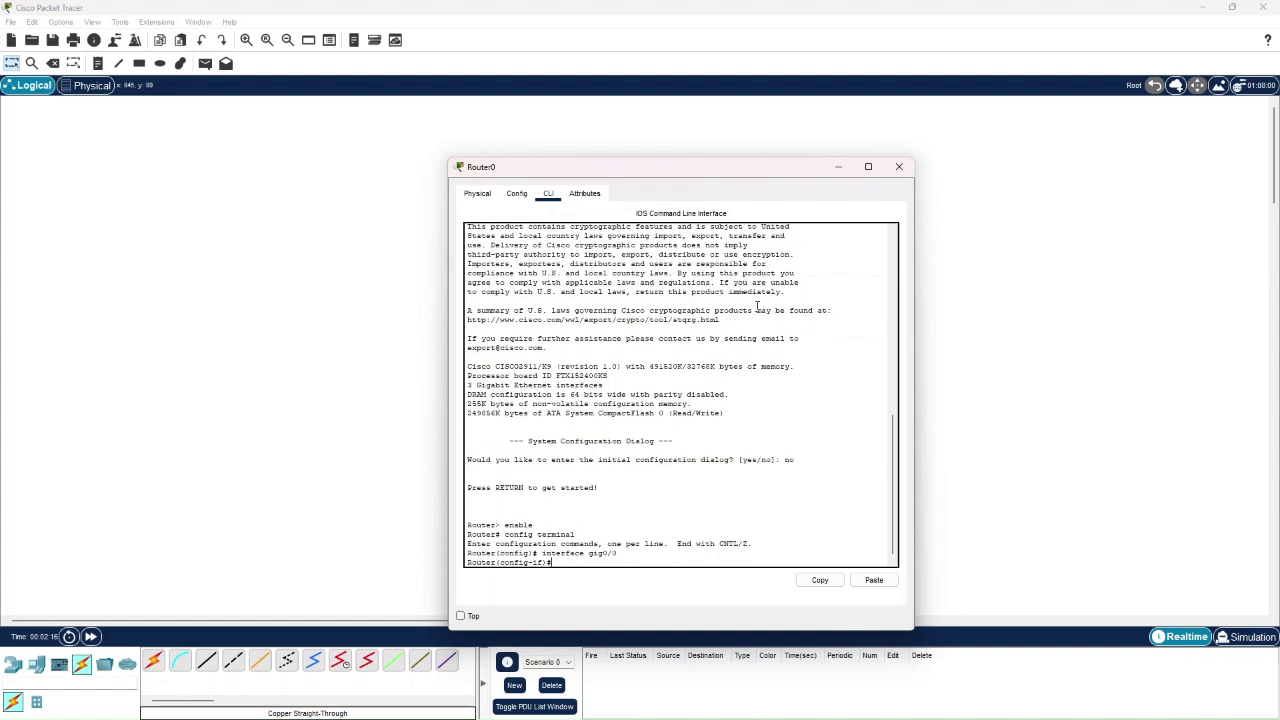
Step: Try to assign IP address 192.168.1.0 with mask 255.255.255.0 to interface gig0/0
type("ip address 192.168.1.0")
key("Return")
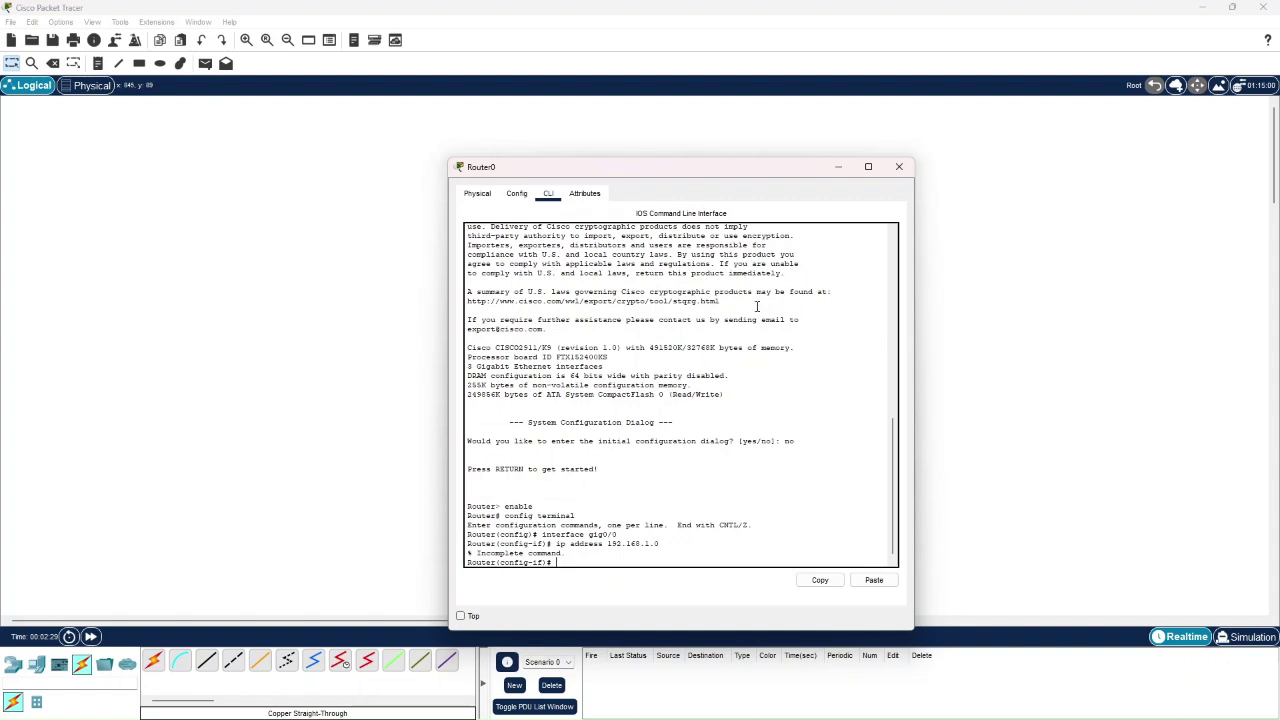
type("ip address 192.168.1.0 255.255.255.0")
key("Return")
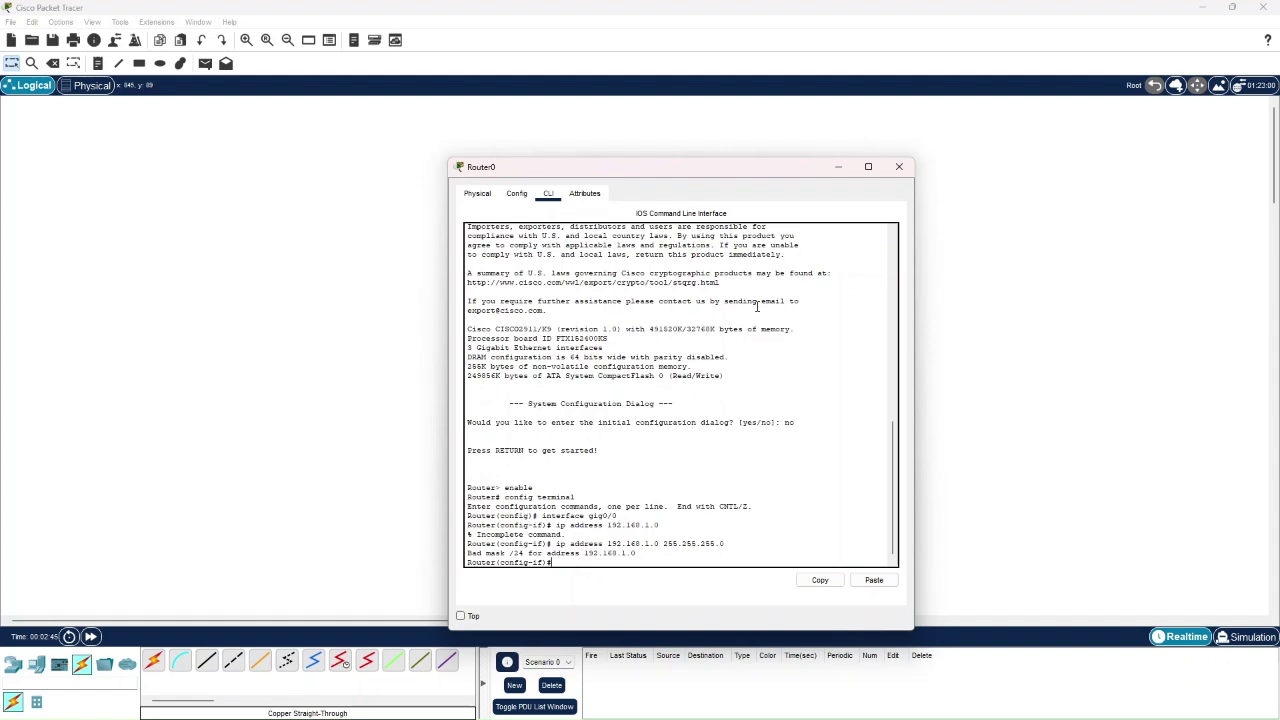
Step: Enable interface gig0/0 with no shutdown and exit back to the privileged prompt
type("no shutdown")
key("Return")
key("Return")
type("exit")
key("Return")
type("exit")
key("Return")
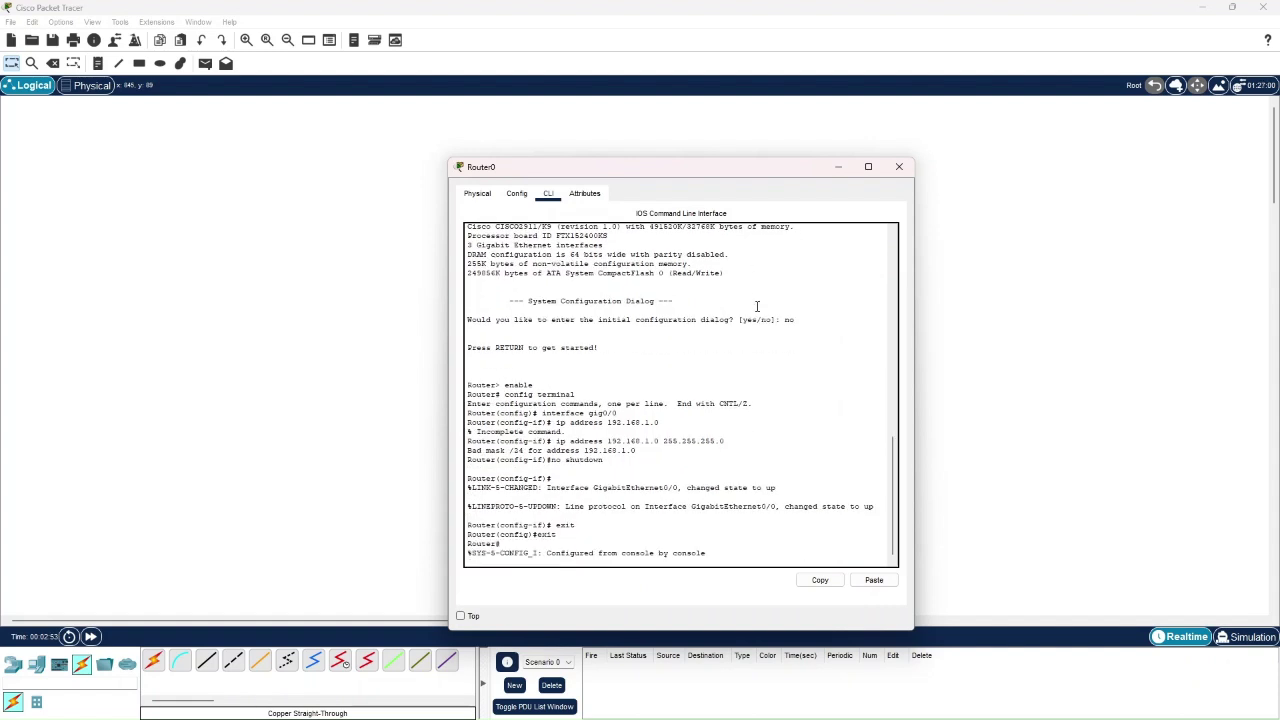
key("Return")
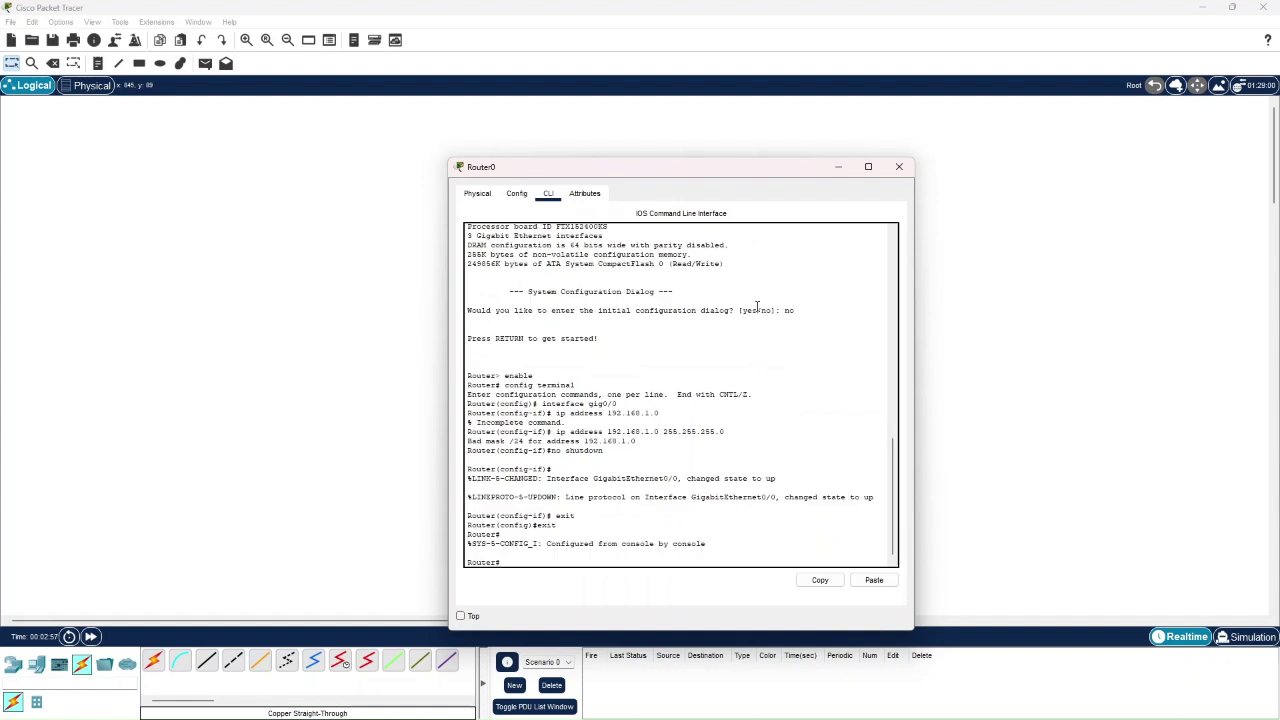
type("interf")
key("BackSpace")
key("BackSpace")
key("BackSpace")
key("BackSpace")
key("BackSpace")
key("BackSpace")
key("BackSpace")
key("BackSpace")
Step: Enter the configuration of interface gig0/1 and try to assign it IP address 192.168.2.0 with mask 255.255.255.0
type("config terminal")
key("Return")
type("interface gig0/1")
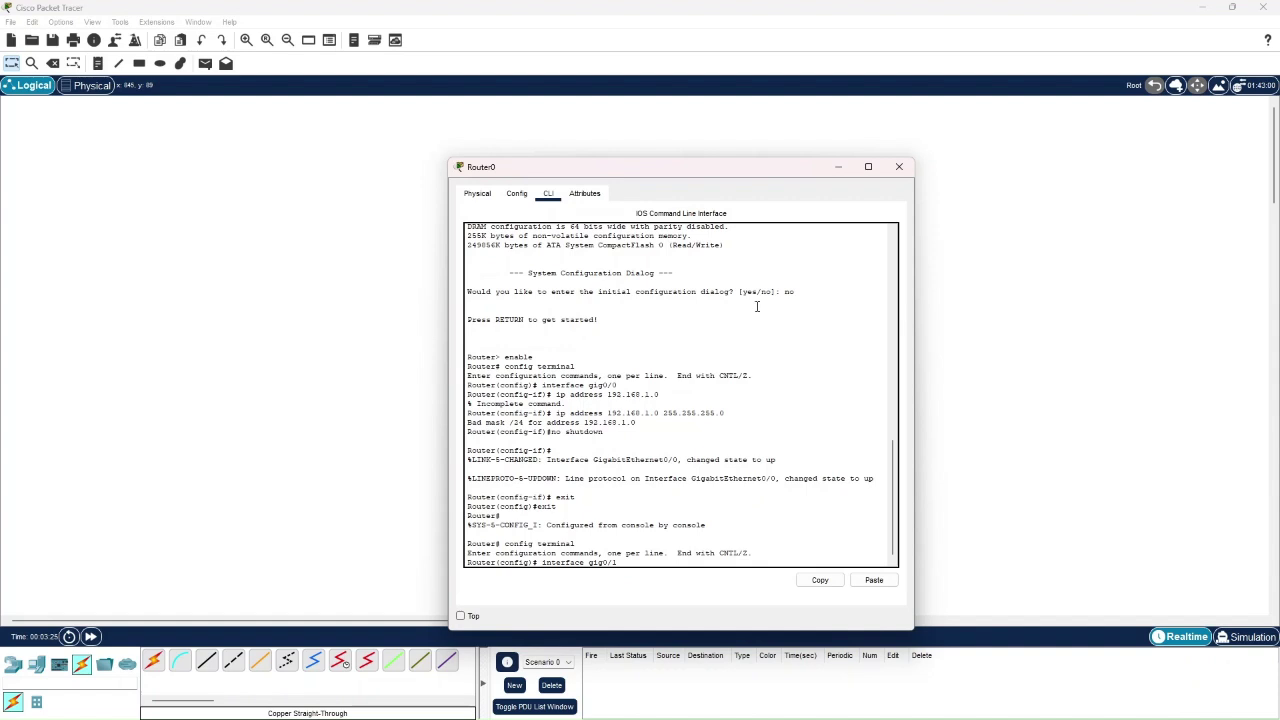
key("Return")
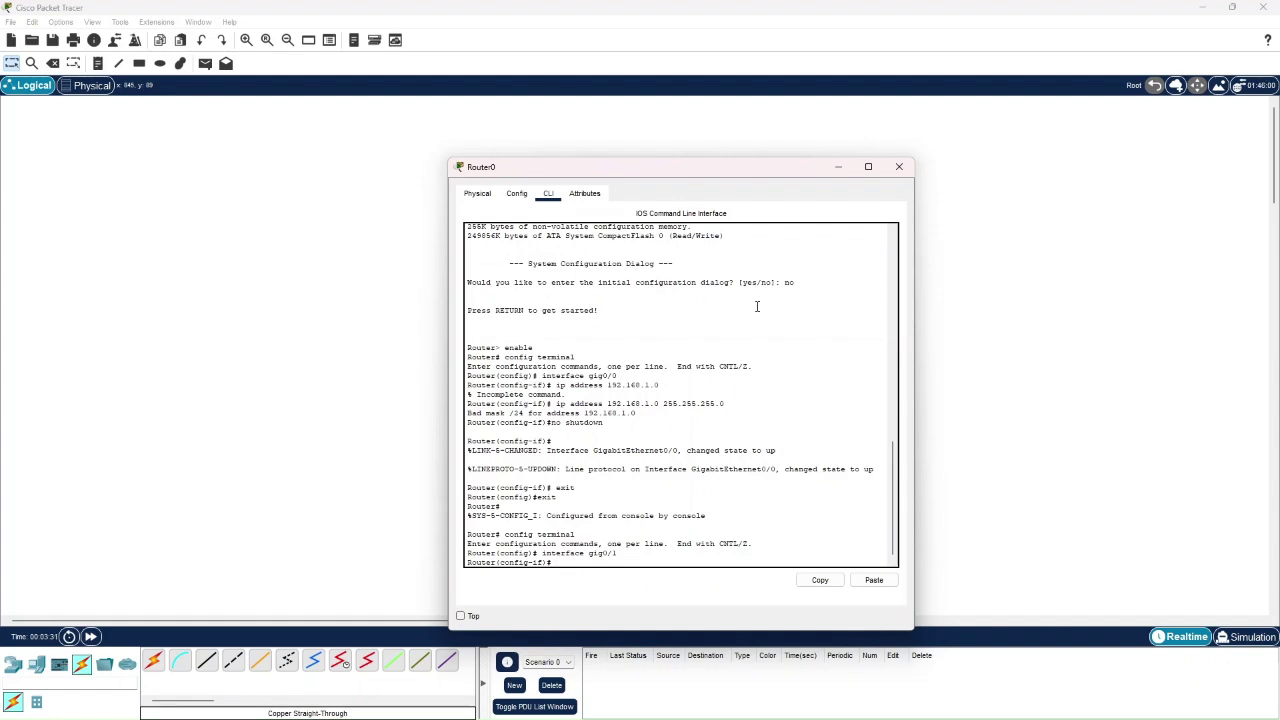
type("ip address 192.168.2.0 255.255.255")
key("Return")
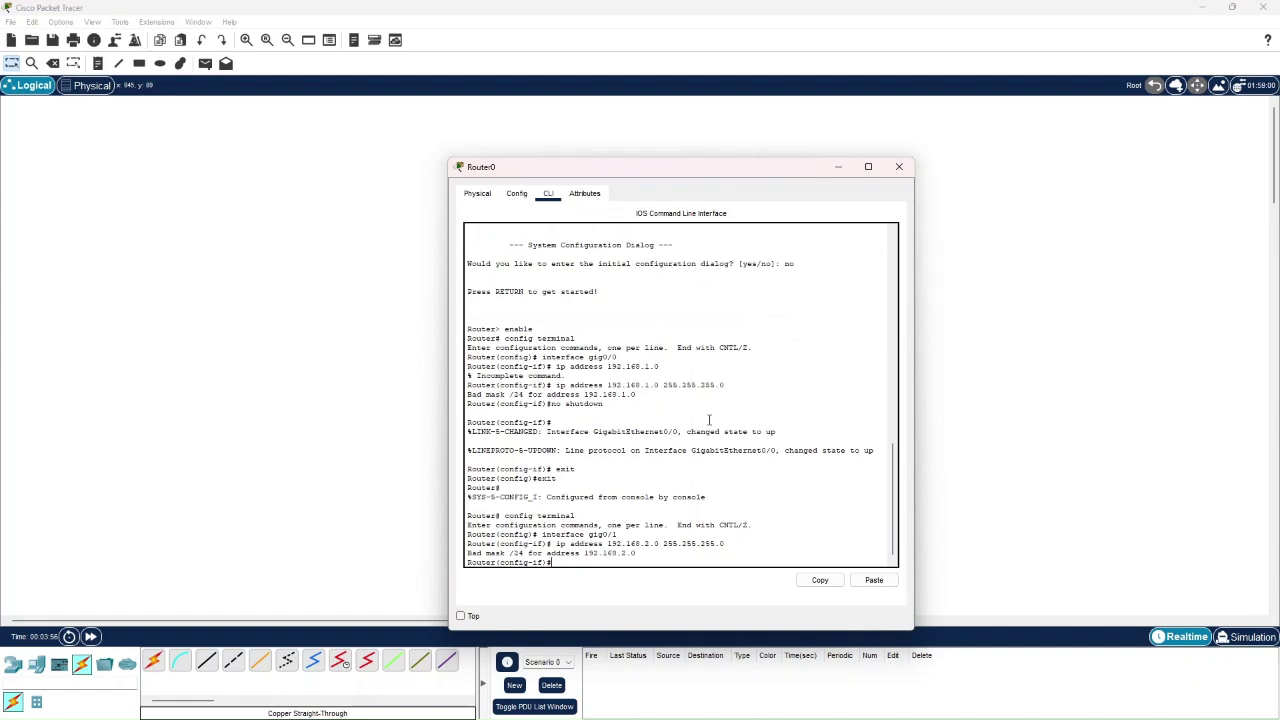
Step: Enable interface gig0/1 with no shutdown, then exit configuration mode and close the router's window
type("no shutdown")
key("Return")
key("Return")
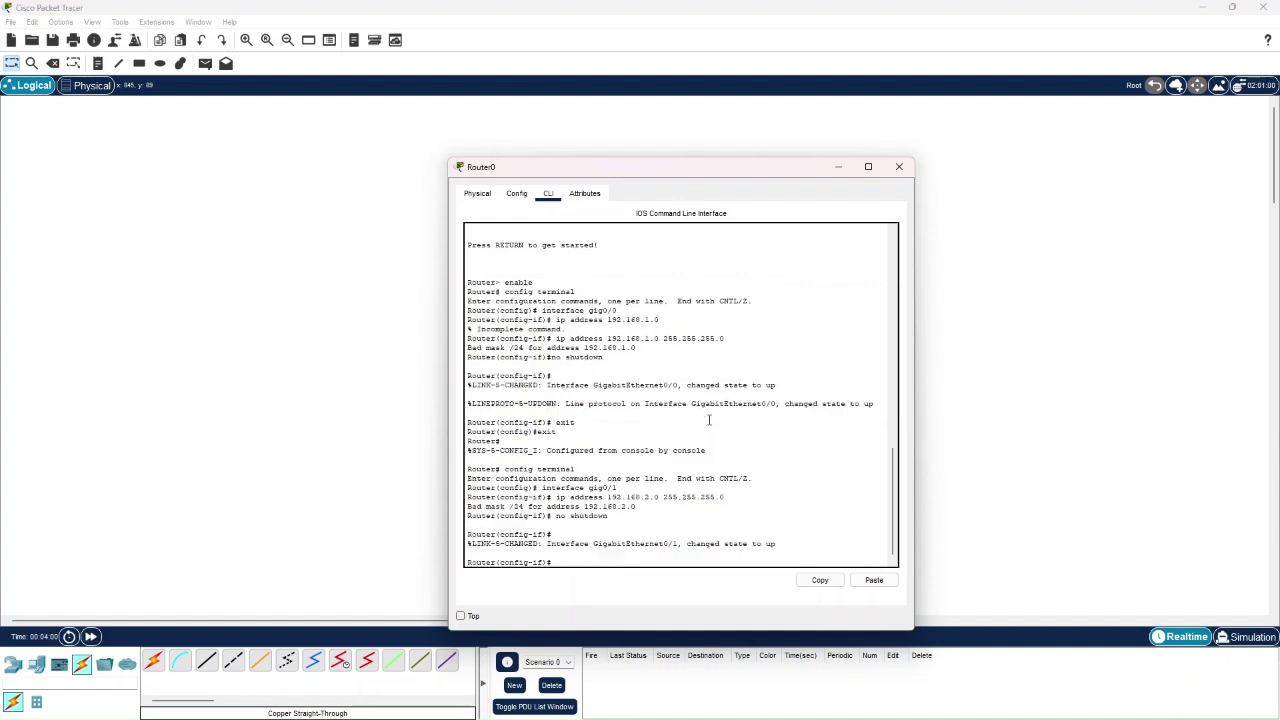
type("exit")
key("Return")
type("exit")
key("Return")
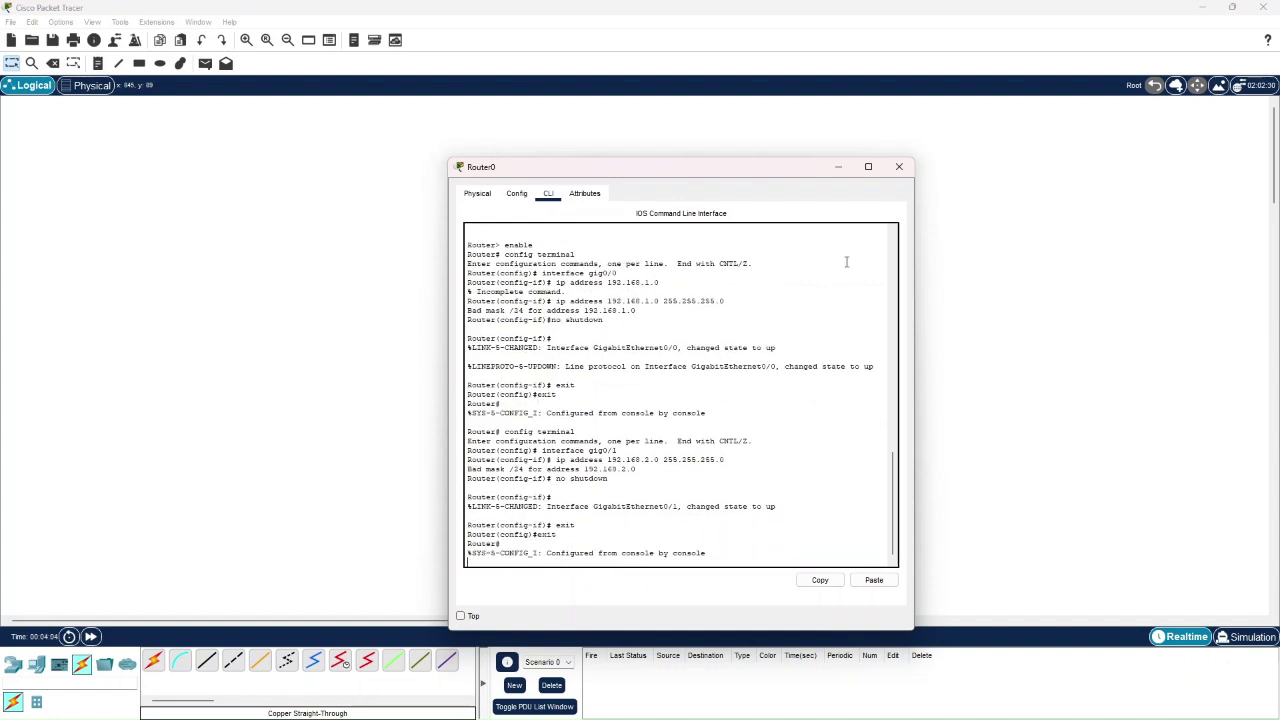
left_click(899, 166)
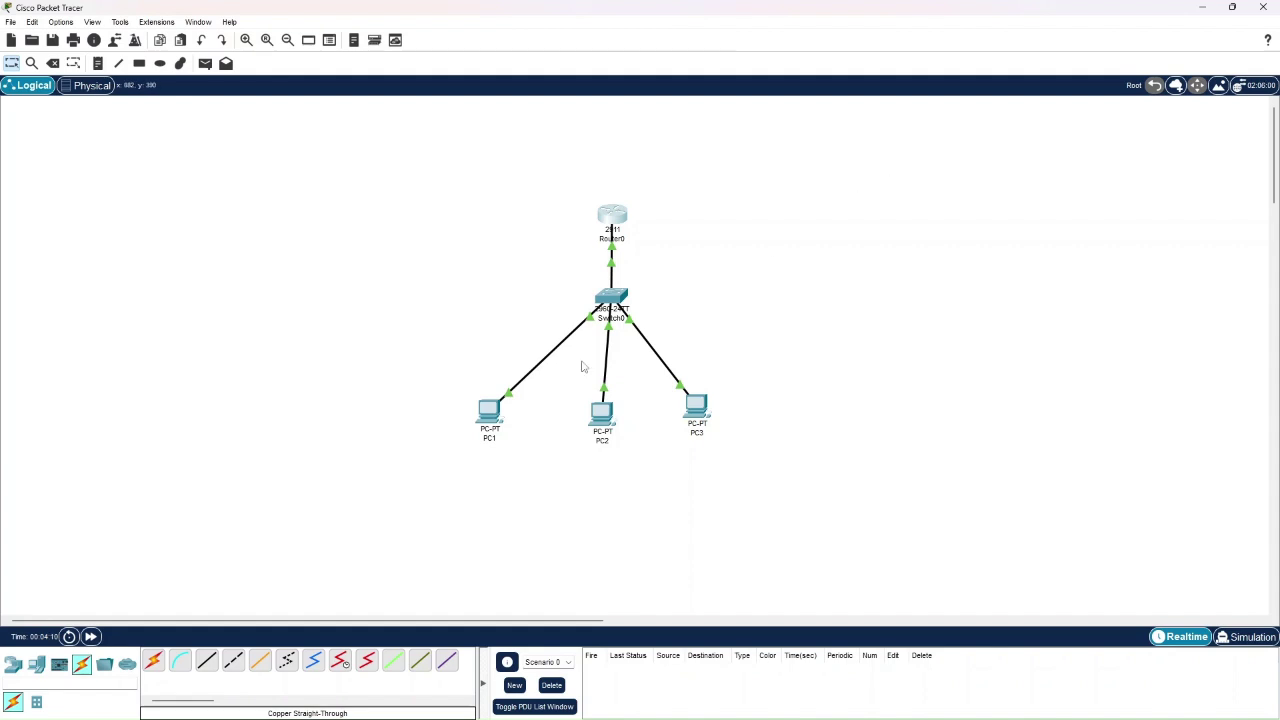
Step: Assign PC1 the static IPv4 address 192.168.1.1 with subnet mask 255.255.255.0
left_click(487, 415)
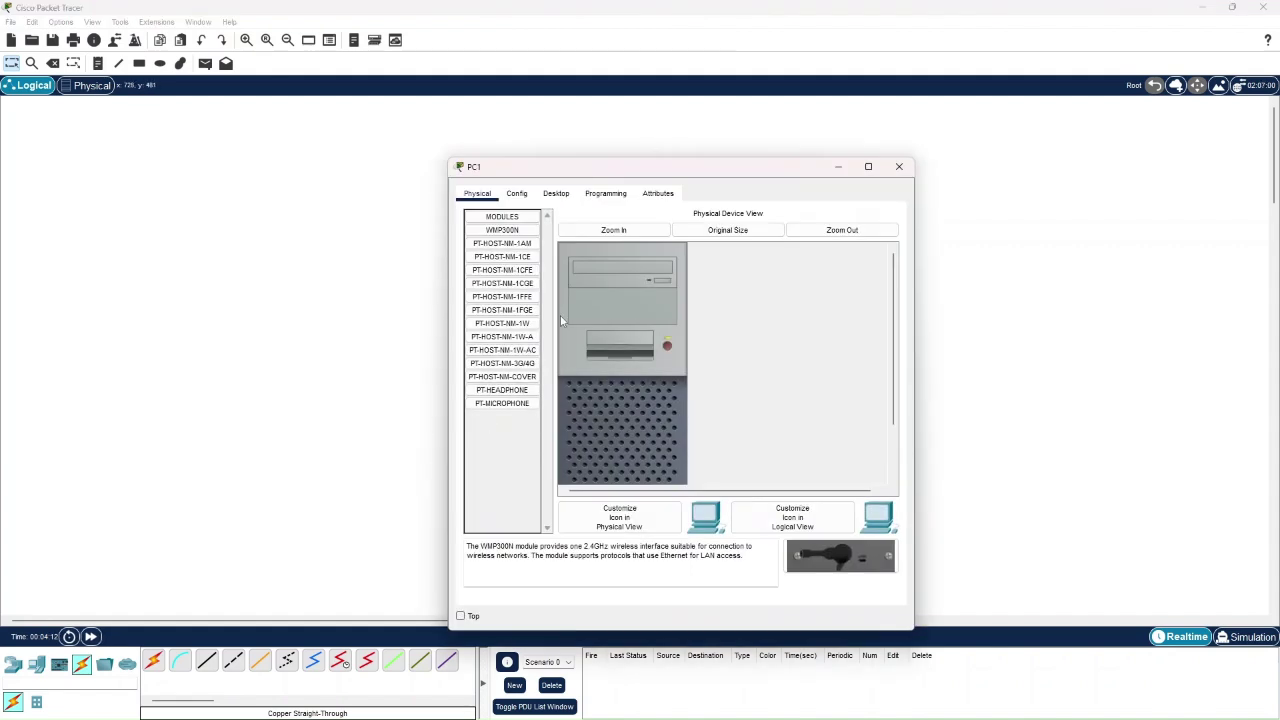
left_click(556, 193)
left_click(505, 245)
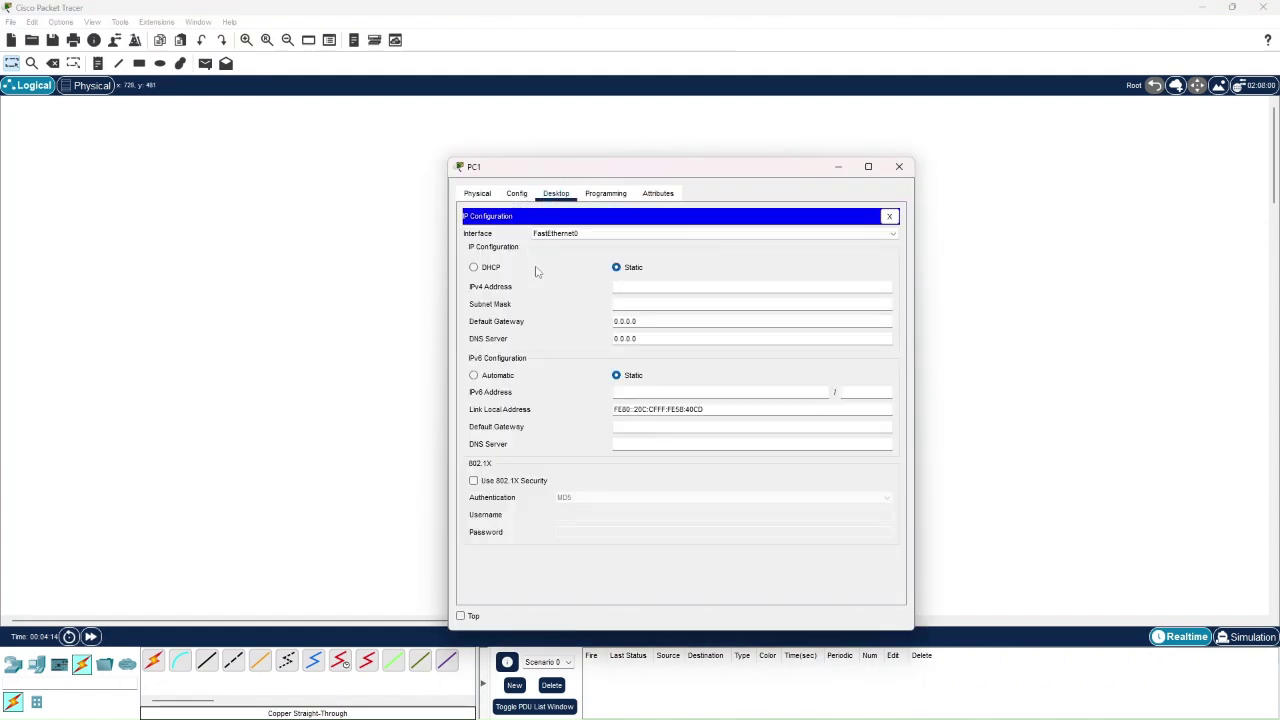
left_click(630, 286)
type("192.168.1.1")
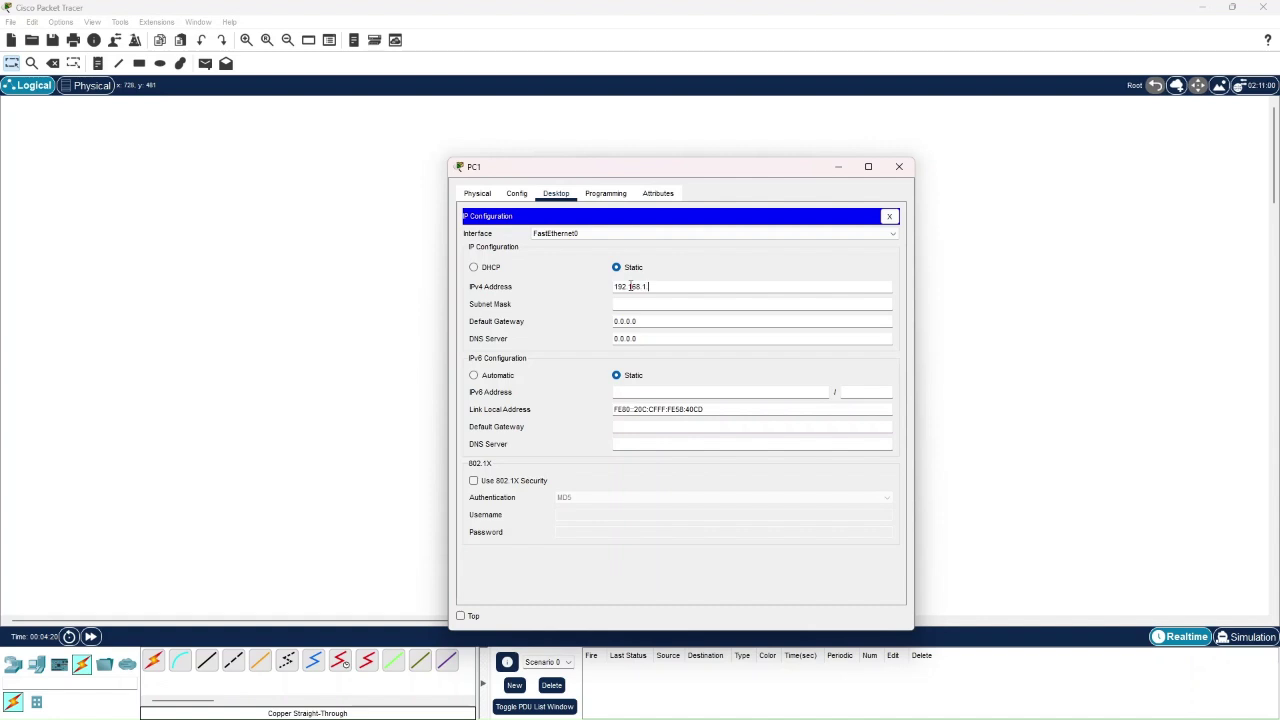
left_click(666, 303)
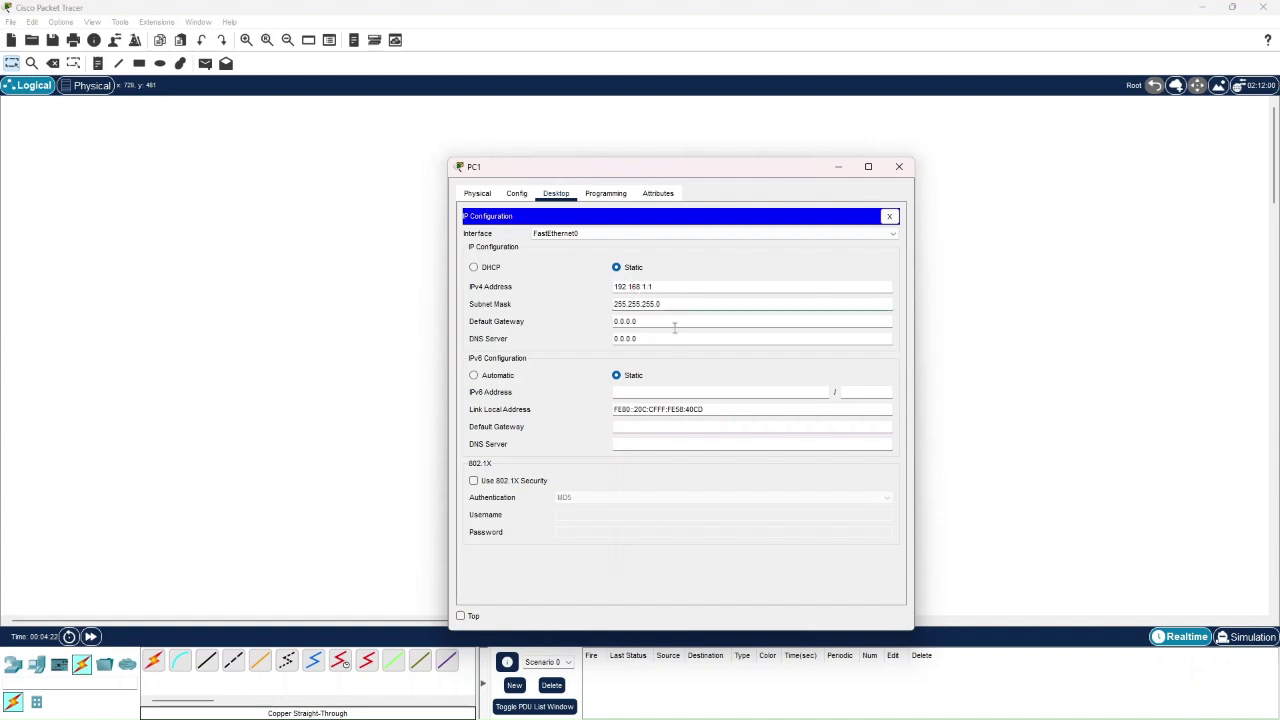
Step: Set PC1's default gateway to 192.168.1.0 and close its window
left_click(670, 321)
type("192.1681")
key("BackSpace")
type(".1.0")
left_click(899, 166)
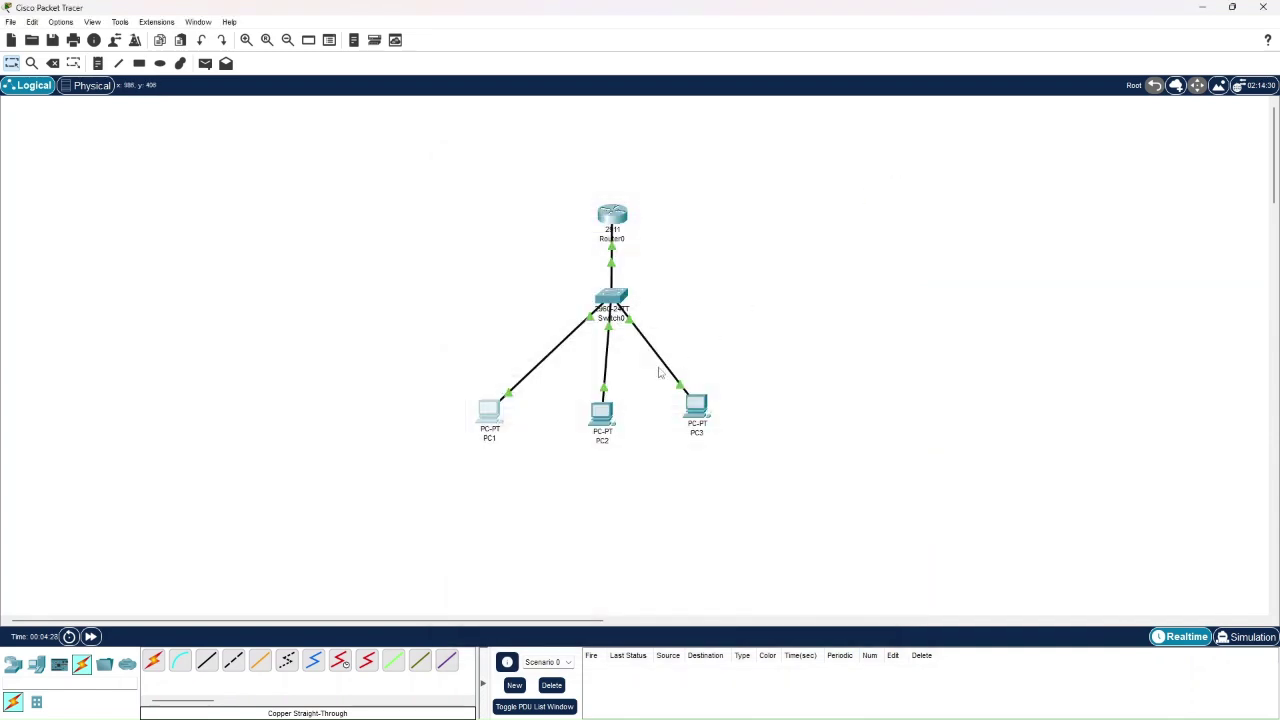
Step: Assign PC2 the static IPv4 address 192.168.1.2 with subnet mask 255.255.255.0
left_click(604, 414)
left_click(553, 193)
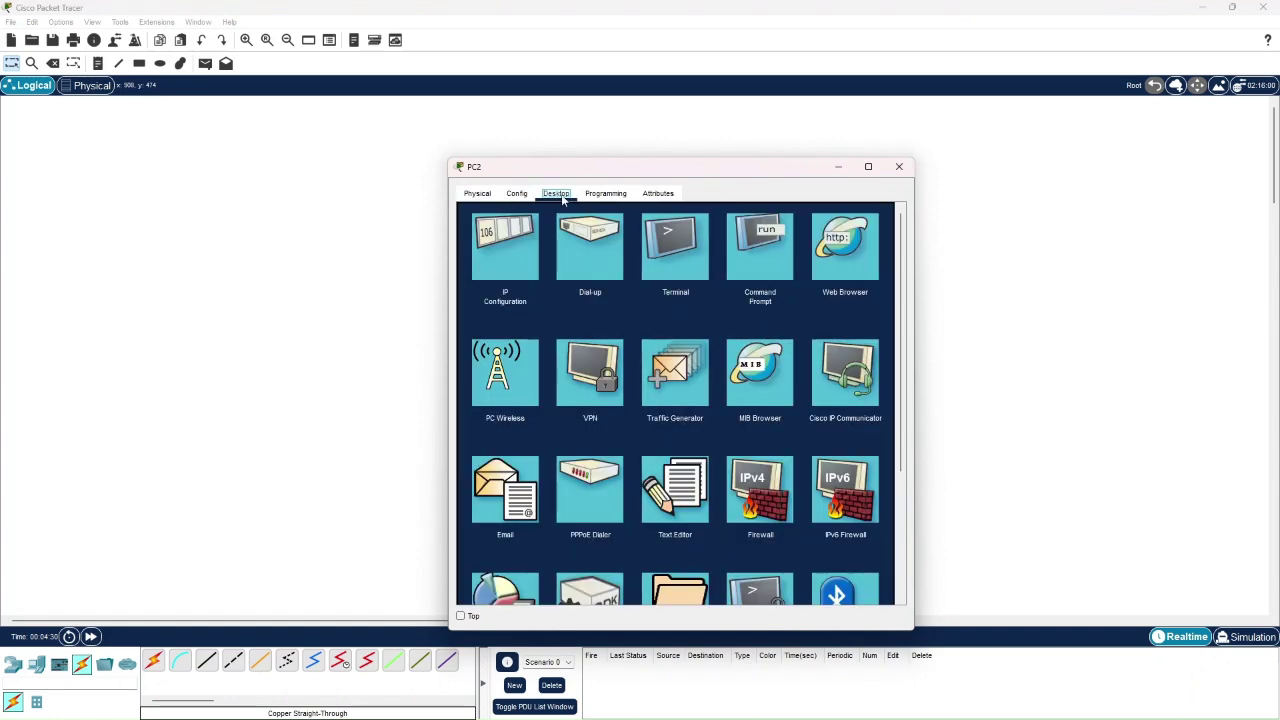
left_click(502, 255)
left_click(632, 286)
type("1921")
key("BackSpace")
type(".168.1.2")
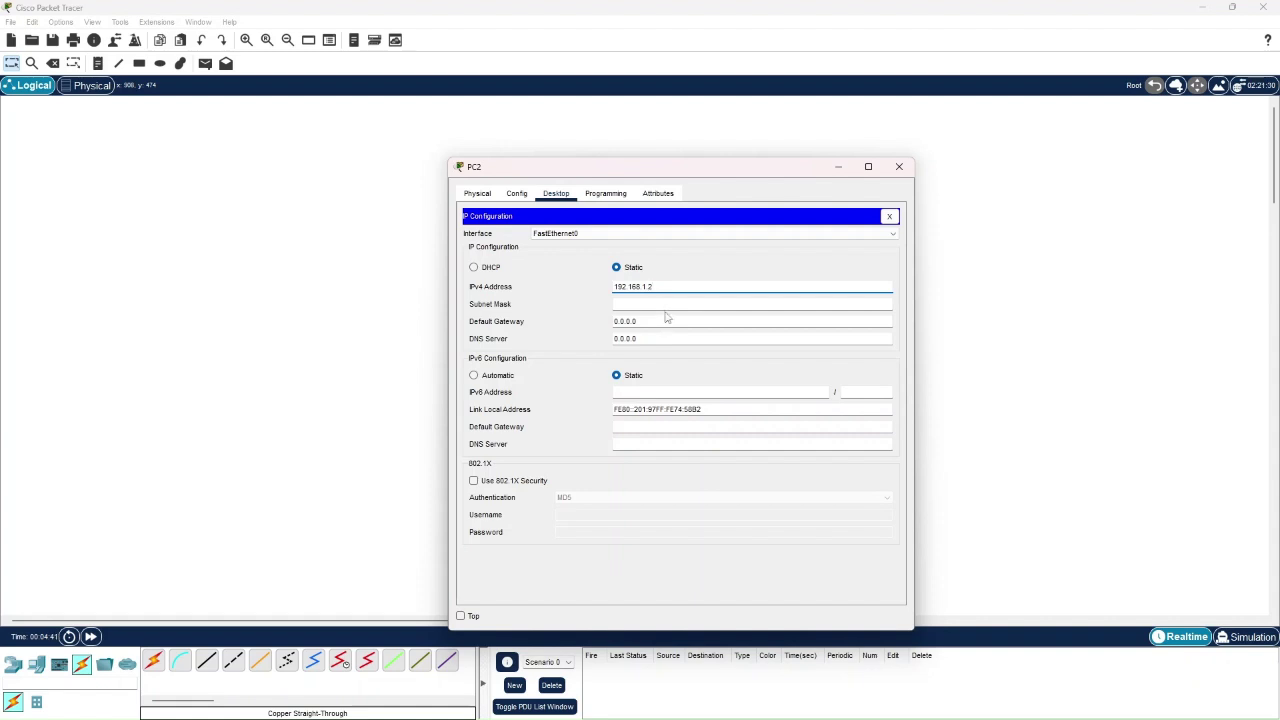
left_click(663, 304)
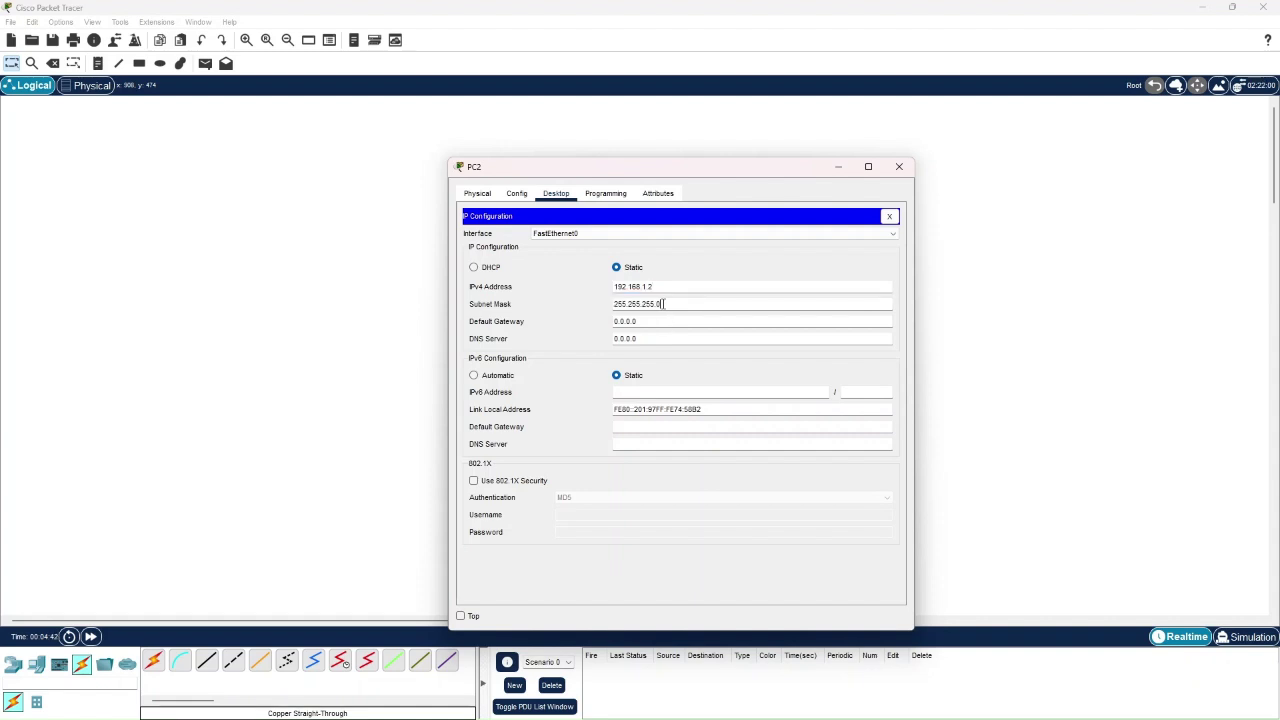
Step: Set PC2's default gateway to 192.168.1.0 and close its window
double_click(660, 321)
type("192.1")
type("68.1")
type(".1")
left_click(899, 166)
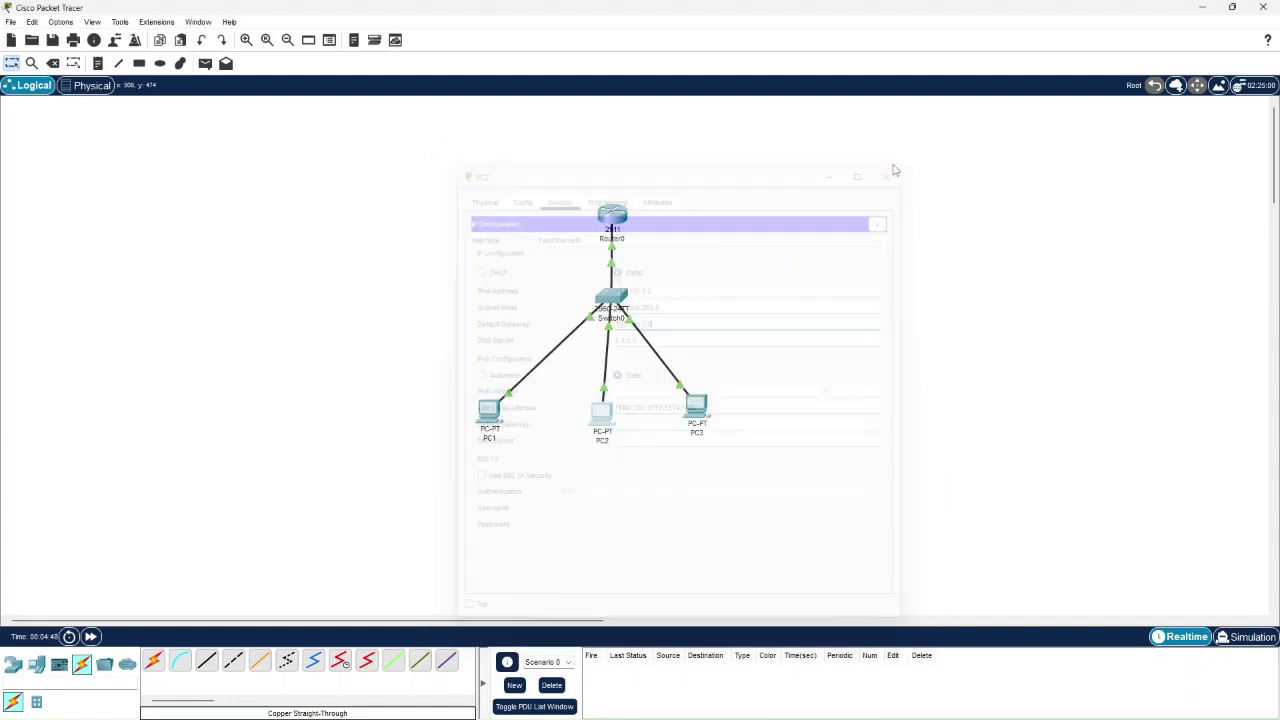
Step: Assign PC3 the static IPv4 address 192.168.1.3 with subnet mask 255.255.255.0
left_click(700, 412)
left_click(556, 193)
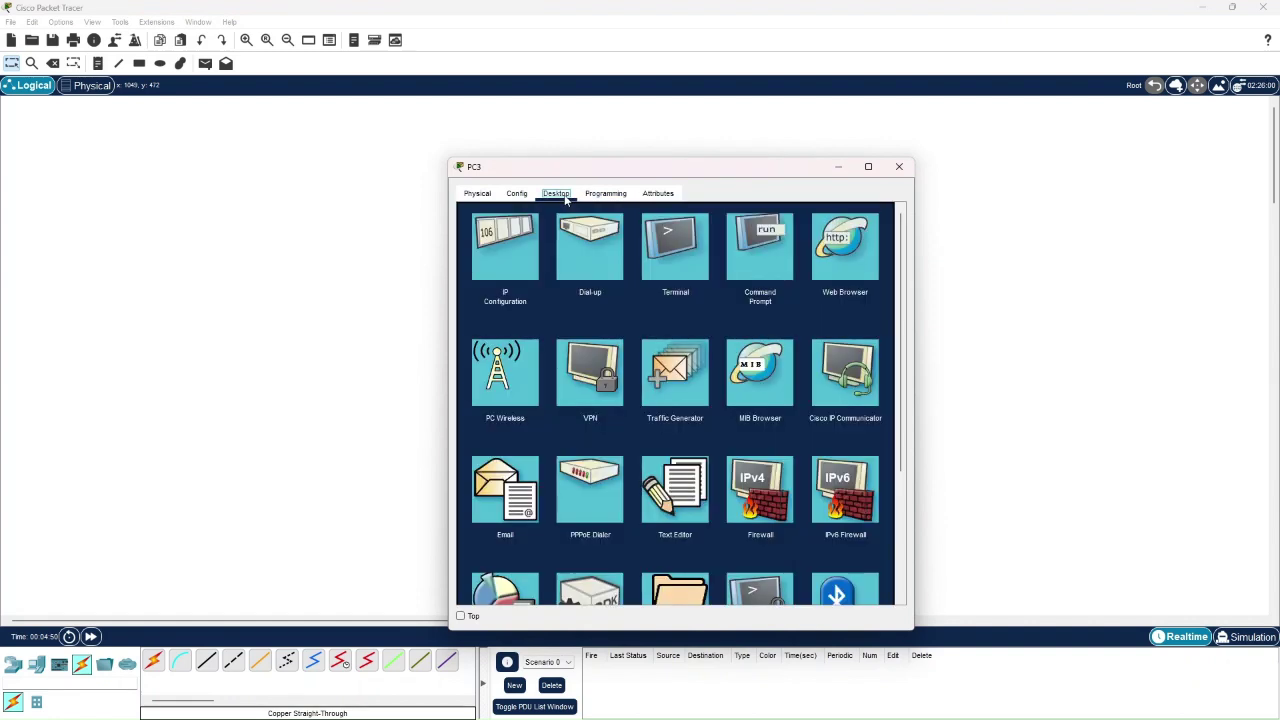
left_click(518, 266)
type("192.168.1.3")
left_click(657, 303)
left_click(652, 337)
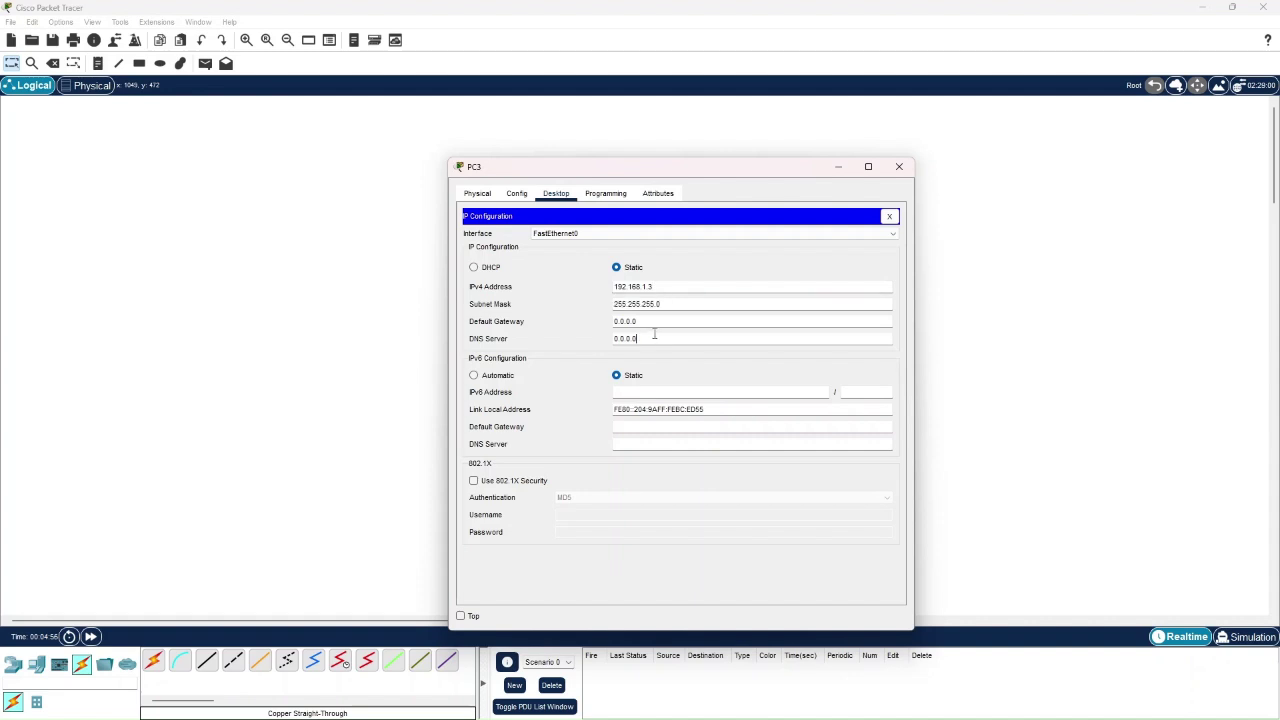
Step: Set PC3's default gateway to 192.168.1.0 and close its window
triple_click(660, 326)
type("194")
type(".168.1")
type(".1")
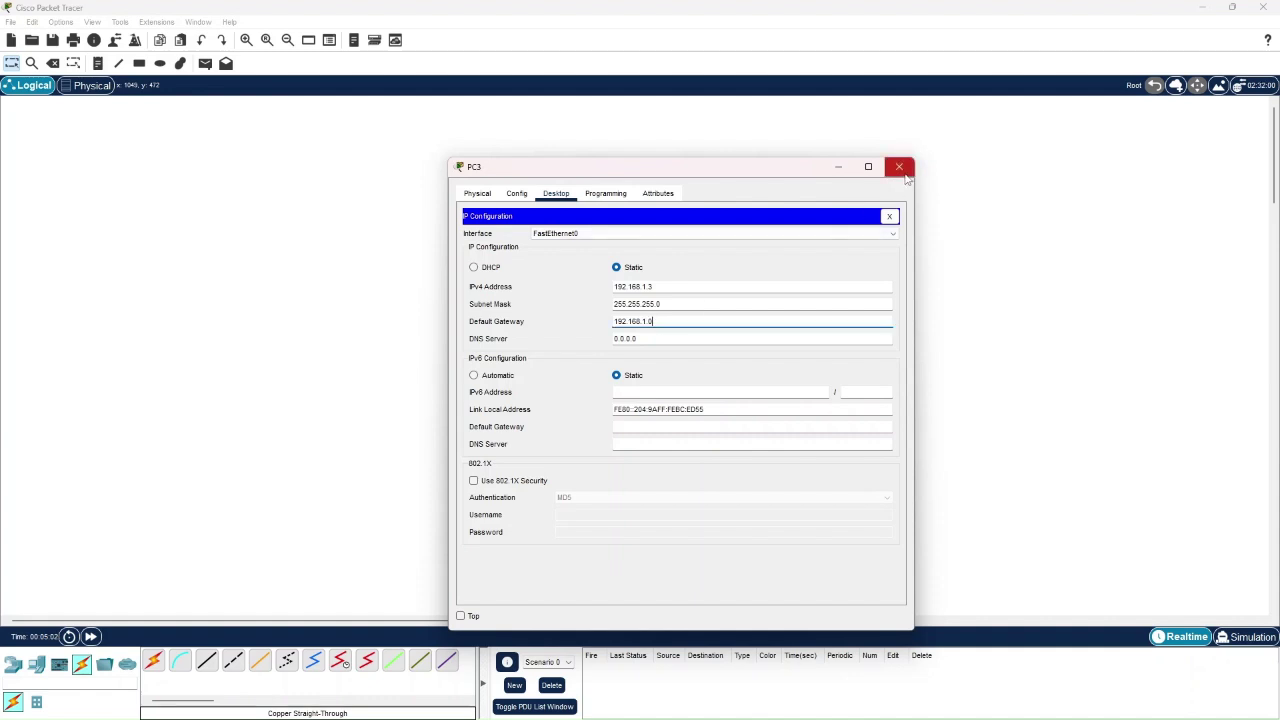
left_click(899, 167)
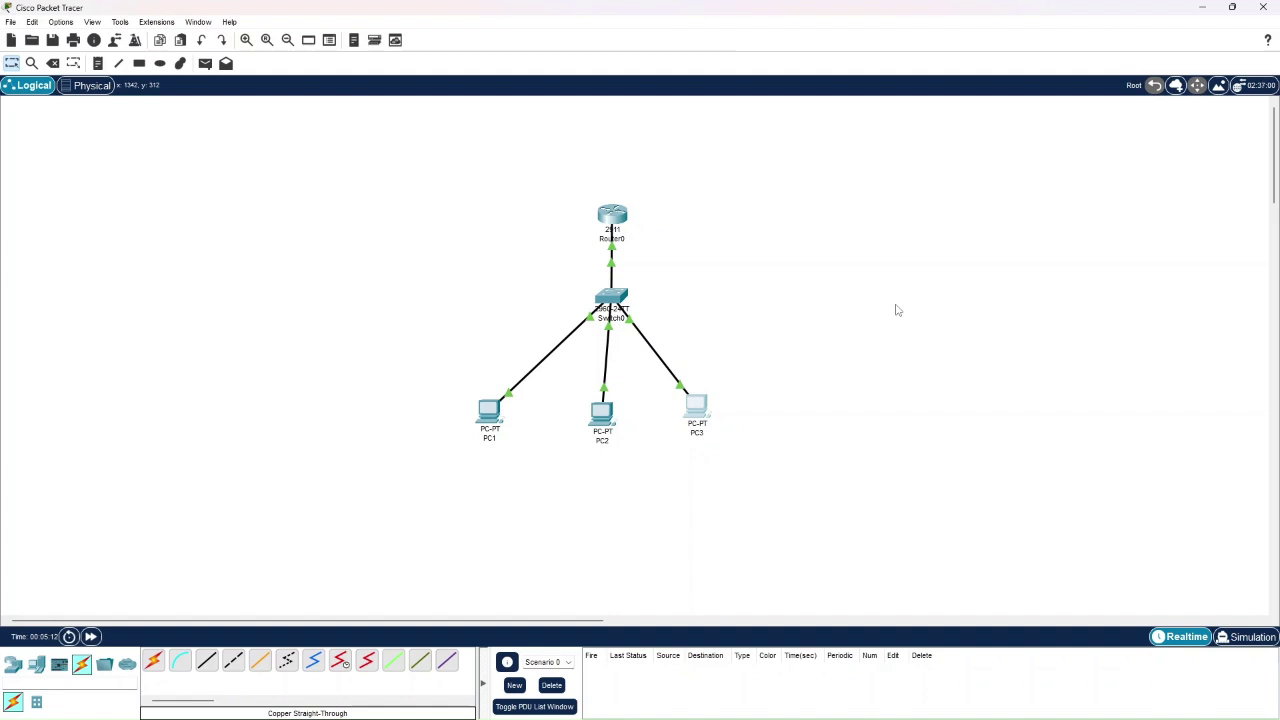
Step: Change PC1's IPv4 address to 192.168.3.2 and close its window
left_click(487, 413)
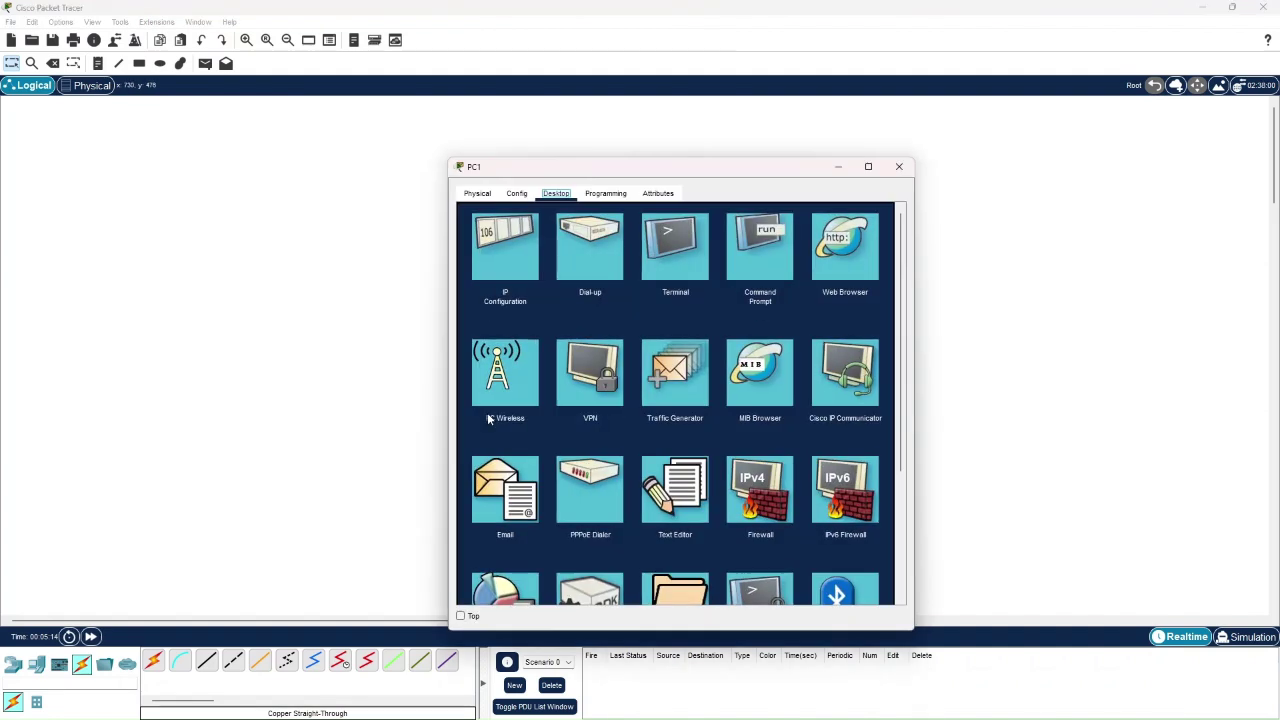
left_click(523, 236)
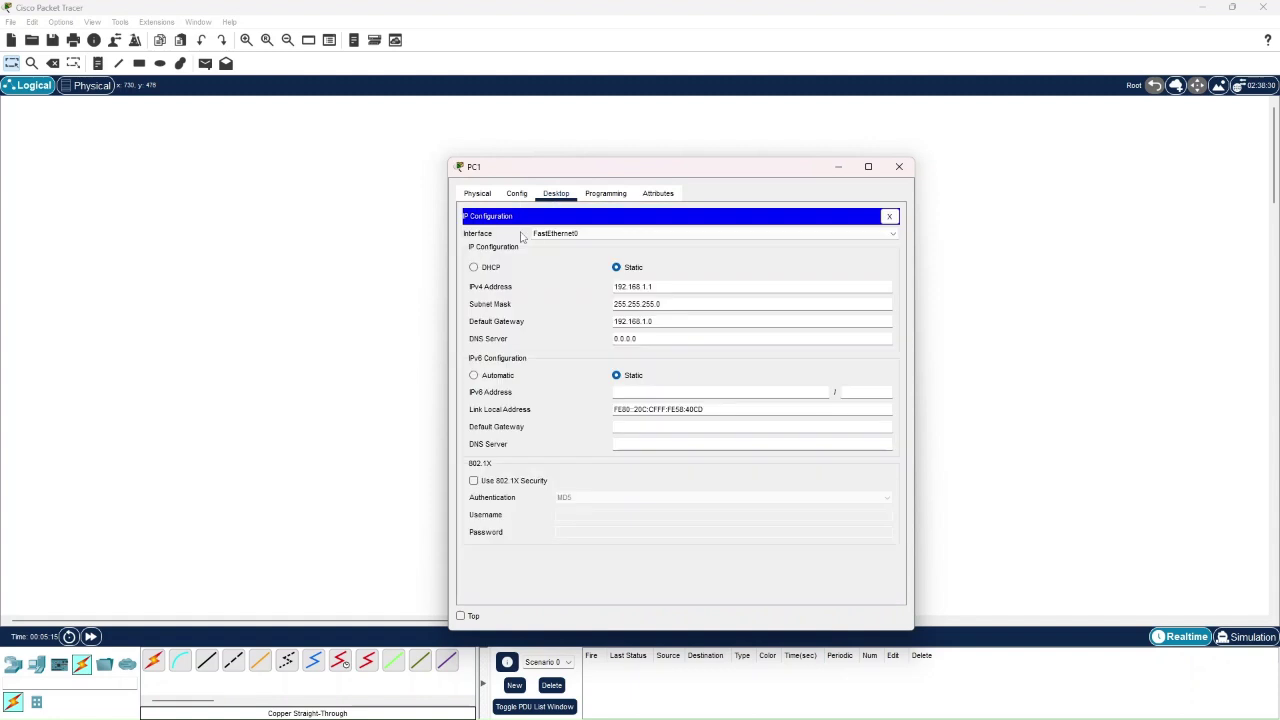
left_click(644, 287)
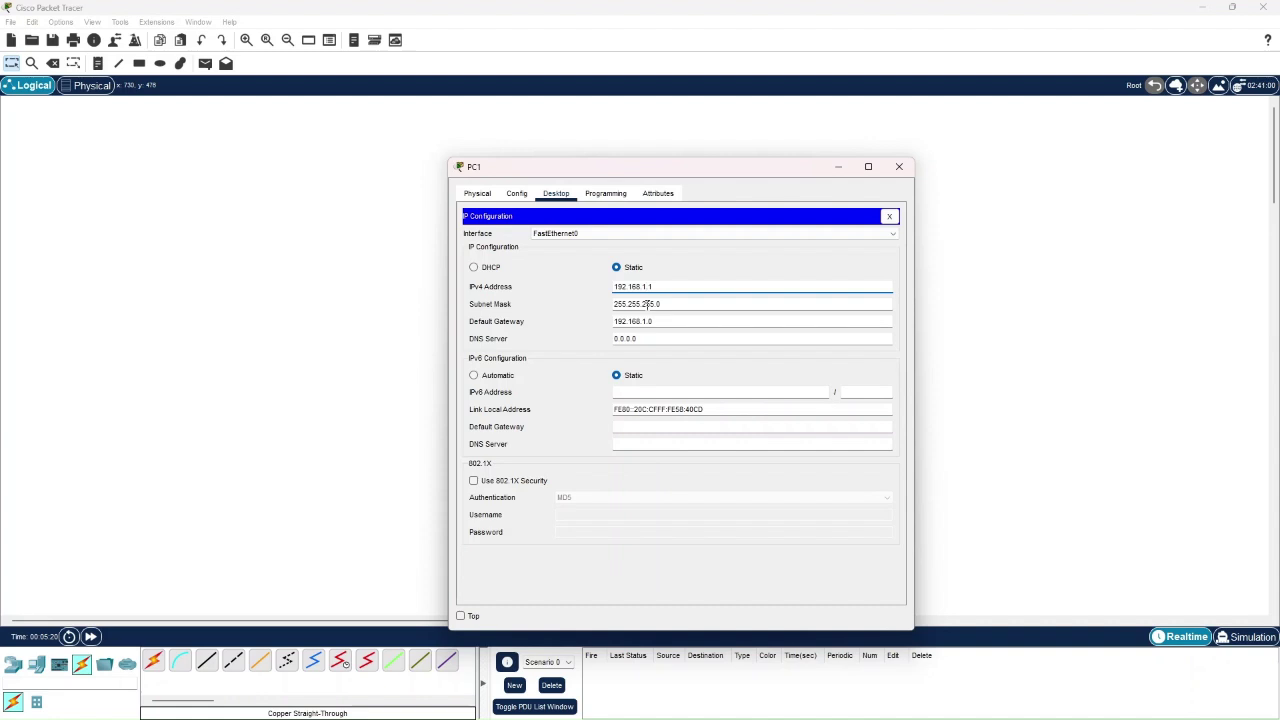
type("3")
left_click(656, 287)
left_click(899, 166)
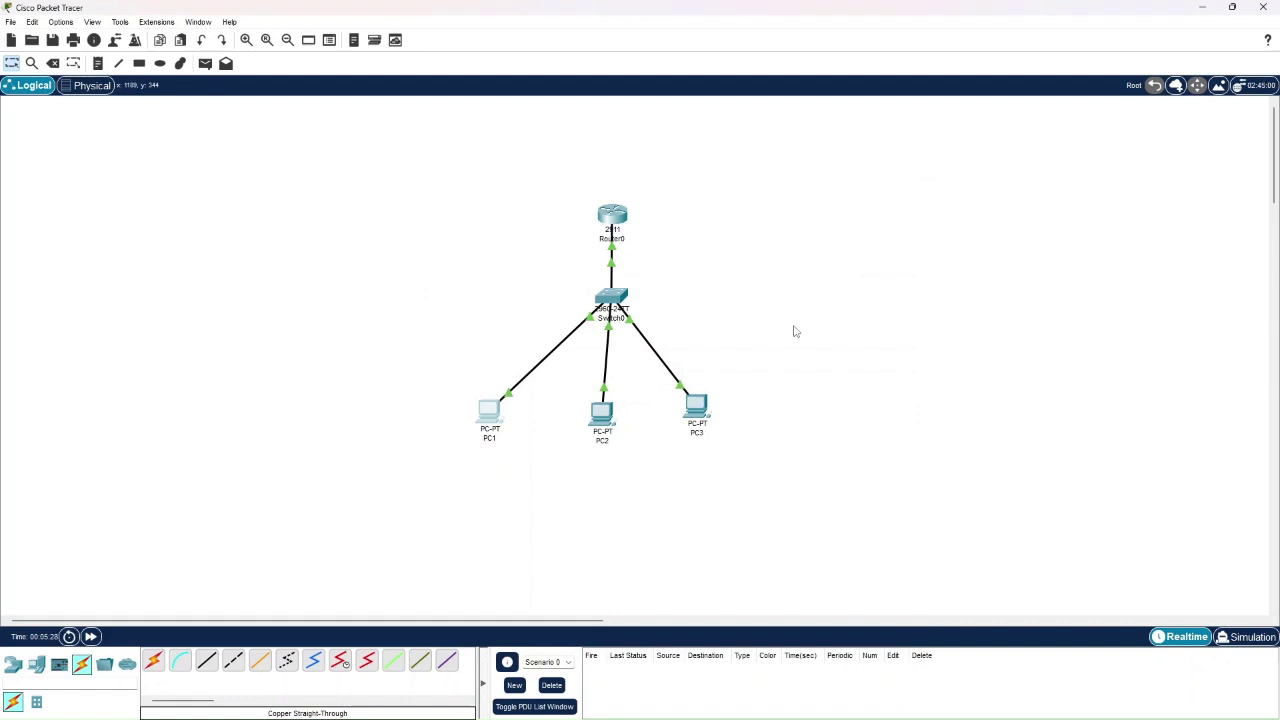
Step: Delete the cable between the router and the switch, then return to the selection tool
left_click(53, 63)
left_click(682, 384)
left_click(53, 63)
left_click(608, 254)
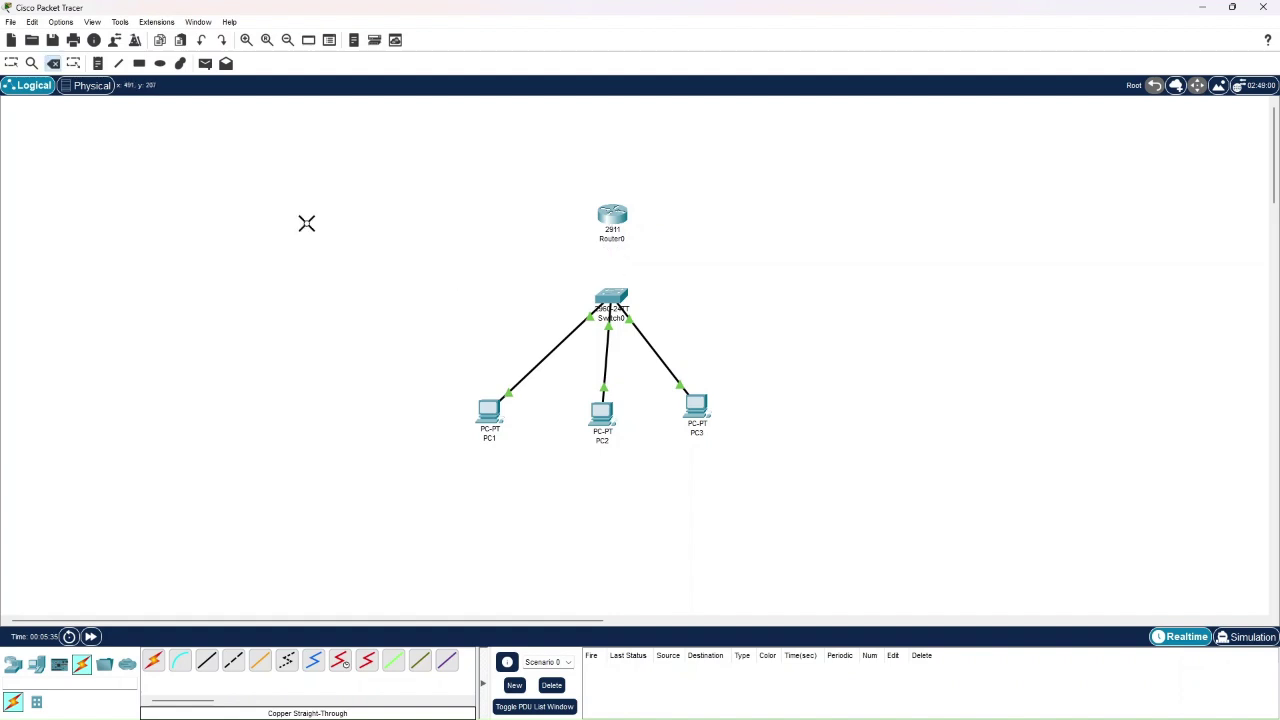
left_click(12, 63)
Step: Edit PC3's IPv4 address in its IP configuration and close its window
left_click(697, 407)
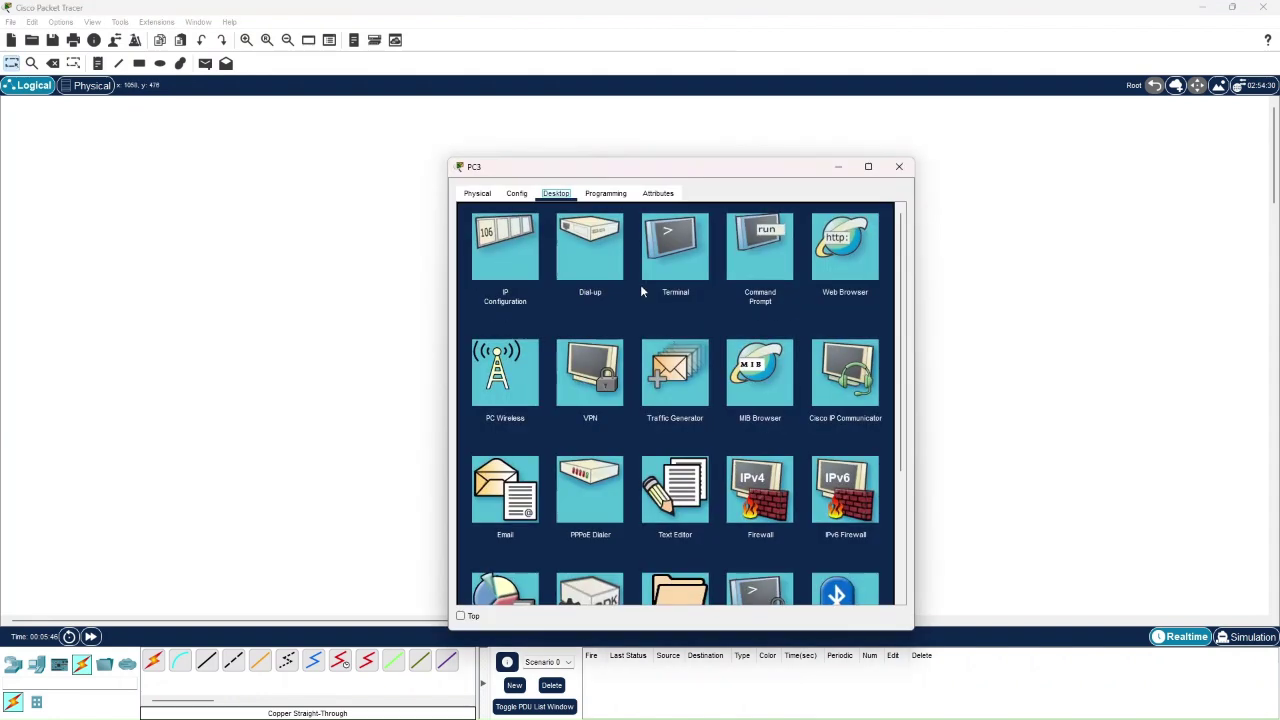
left_click(512, 236)
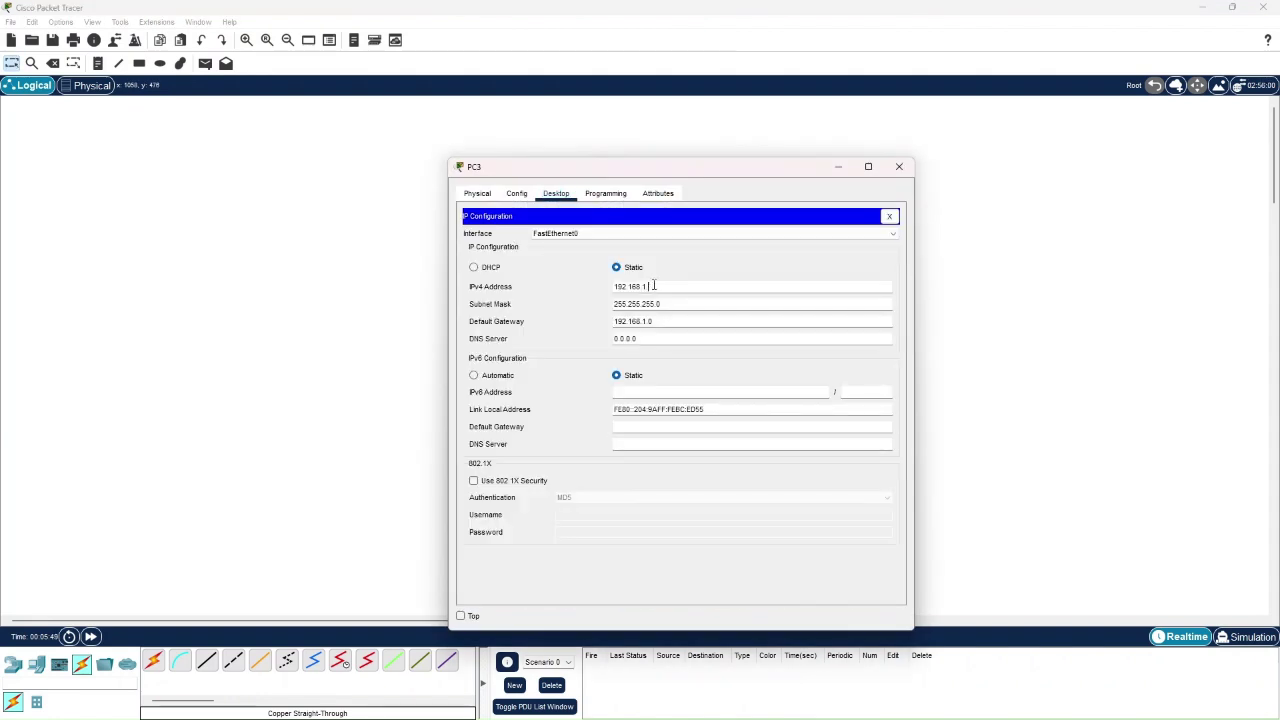
left_click(899, 166)
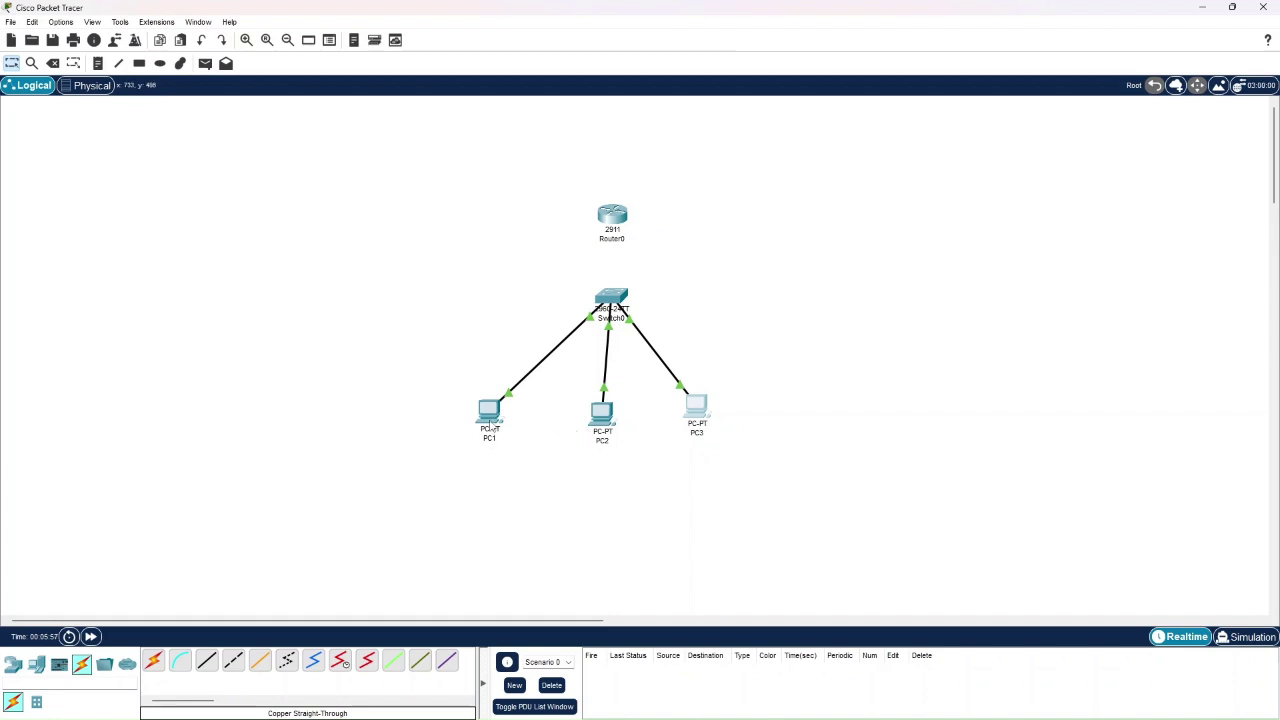
Step: Examine PC1's address summary, IP configuration, global settings and physical view, then close its window
mouse_move(491, 427)
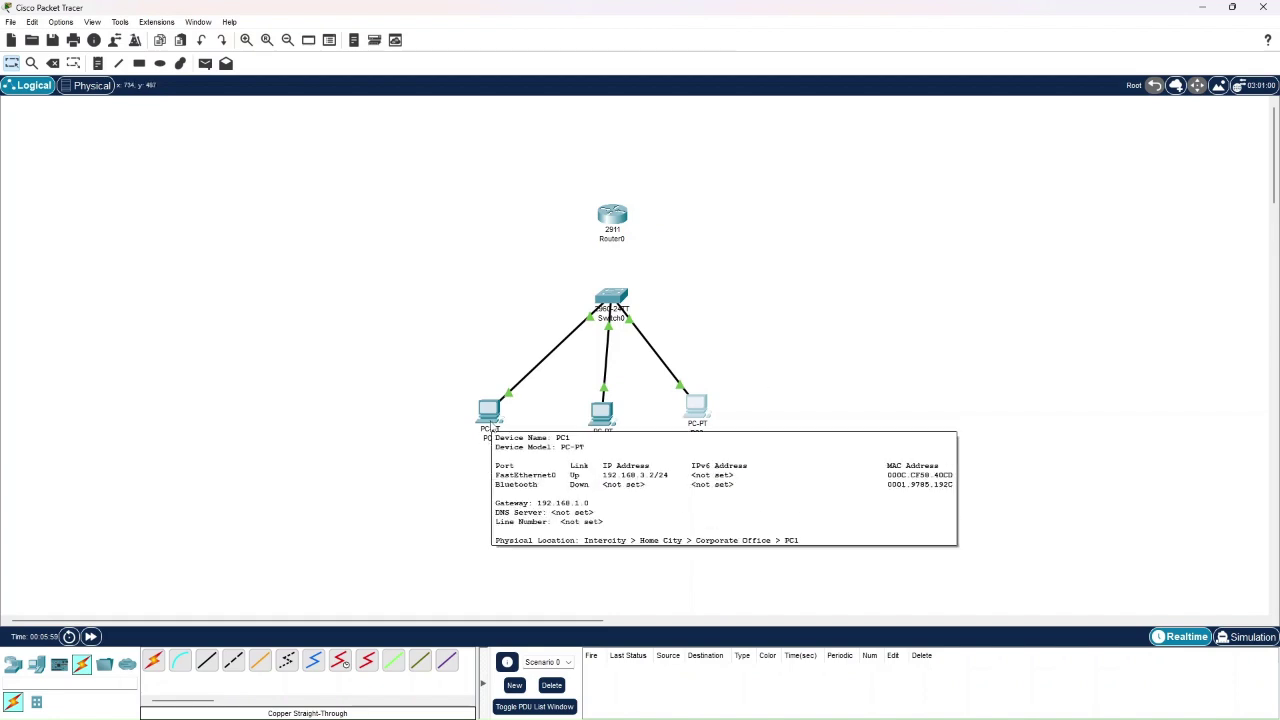
left_click(490, 420)
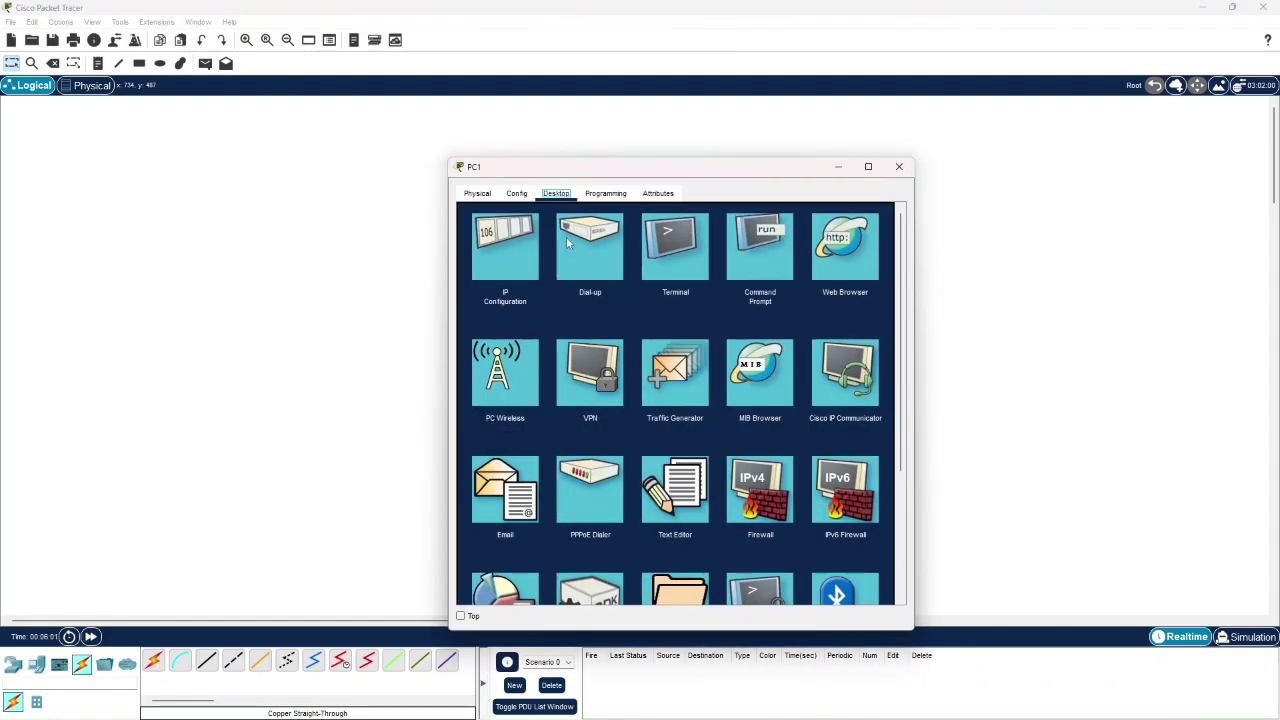
left_click(508, 248)
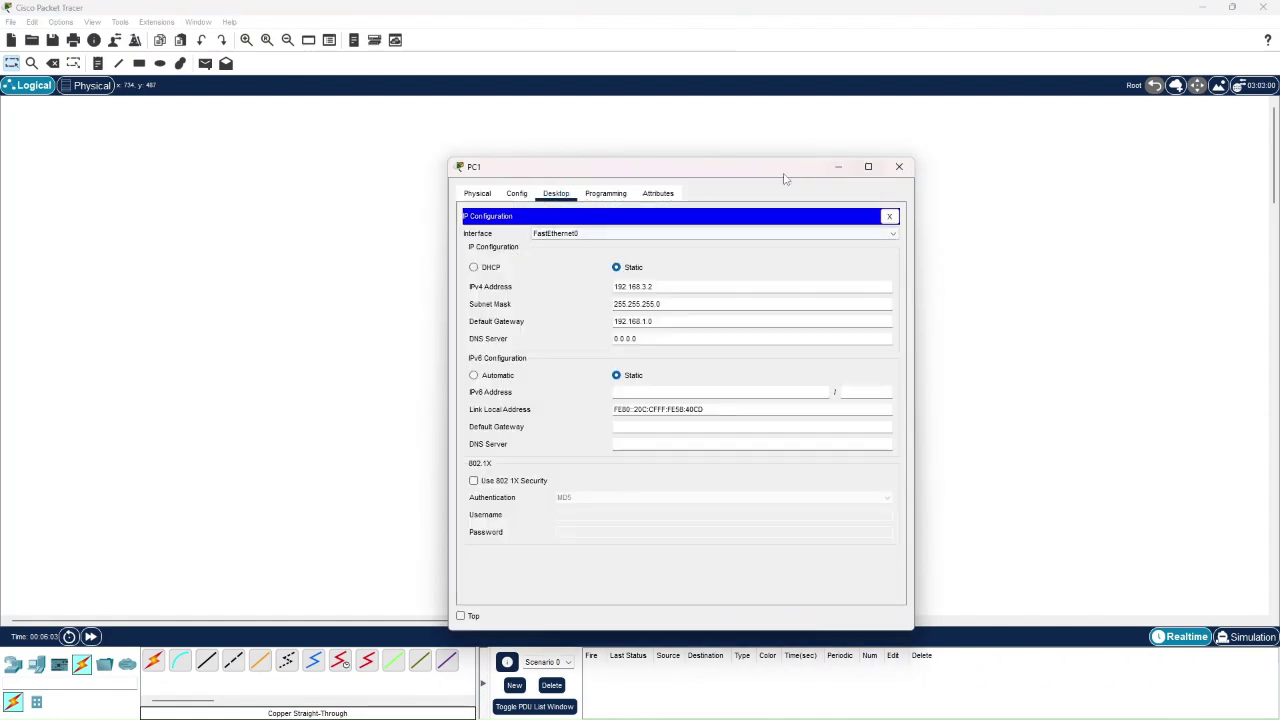
left_click(514, 197)
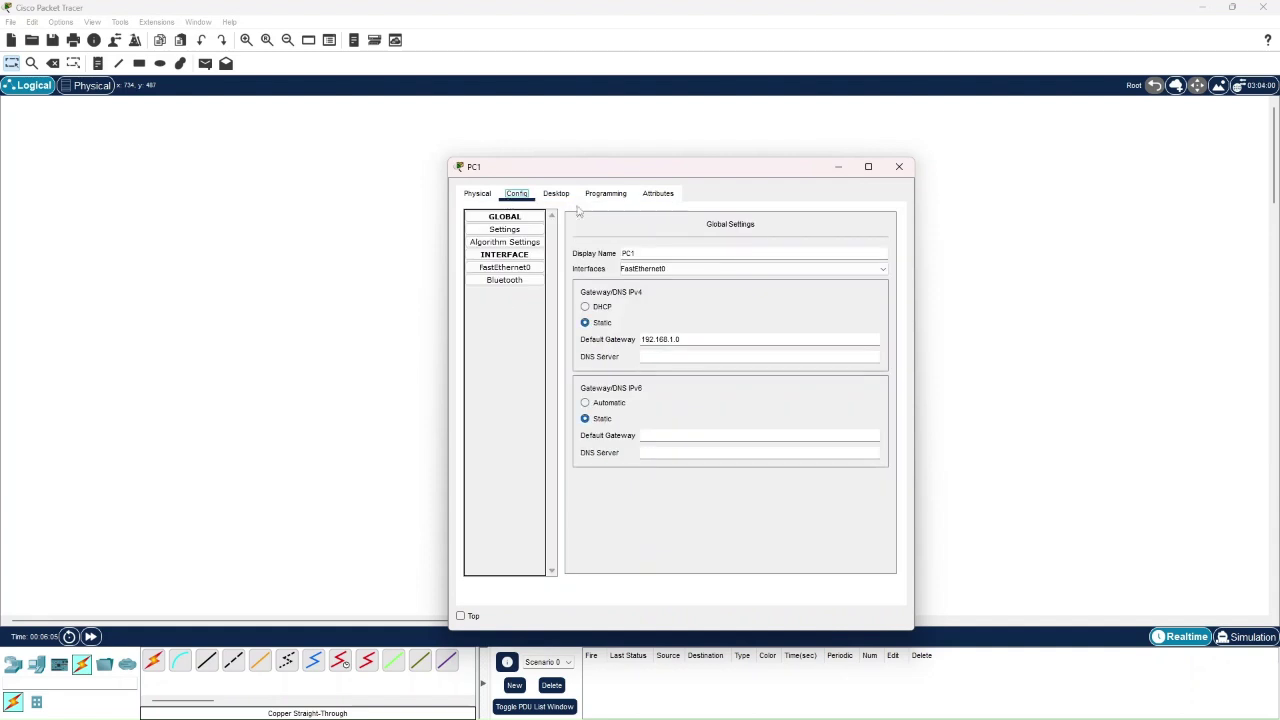
left_click(558, 198)
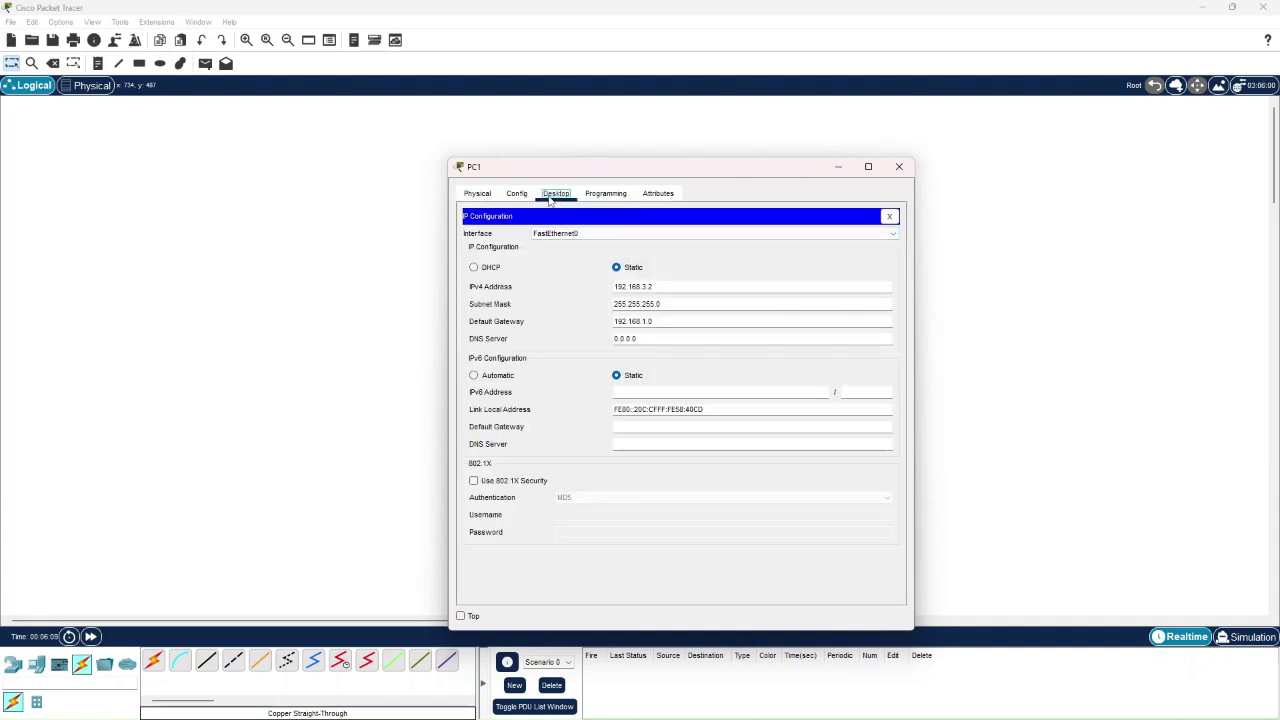
left_click(518, 197)
left_click(480, 197)
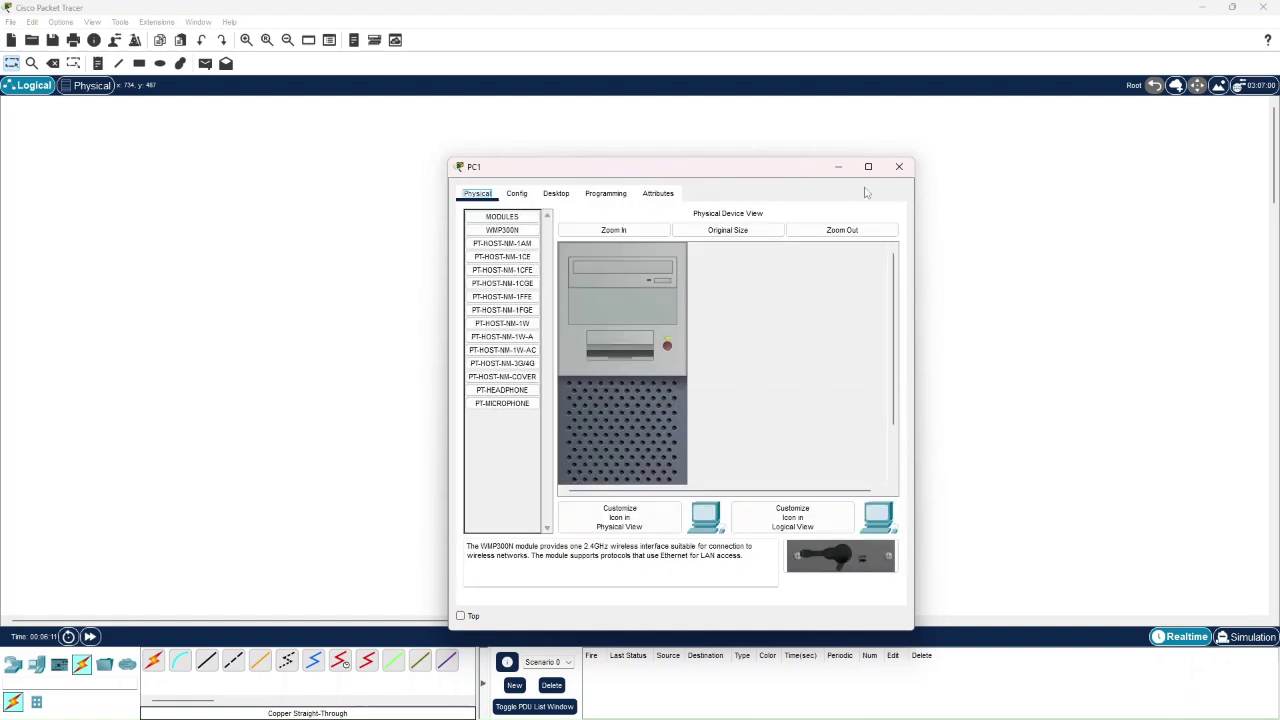
left_click(899, 166)
Step: Open PC1's command prompt and ping 192.168.1.2
left_click(500, 425)
left_click(556, 193)
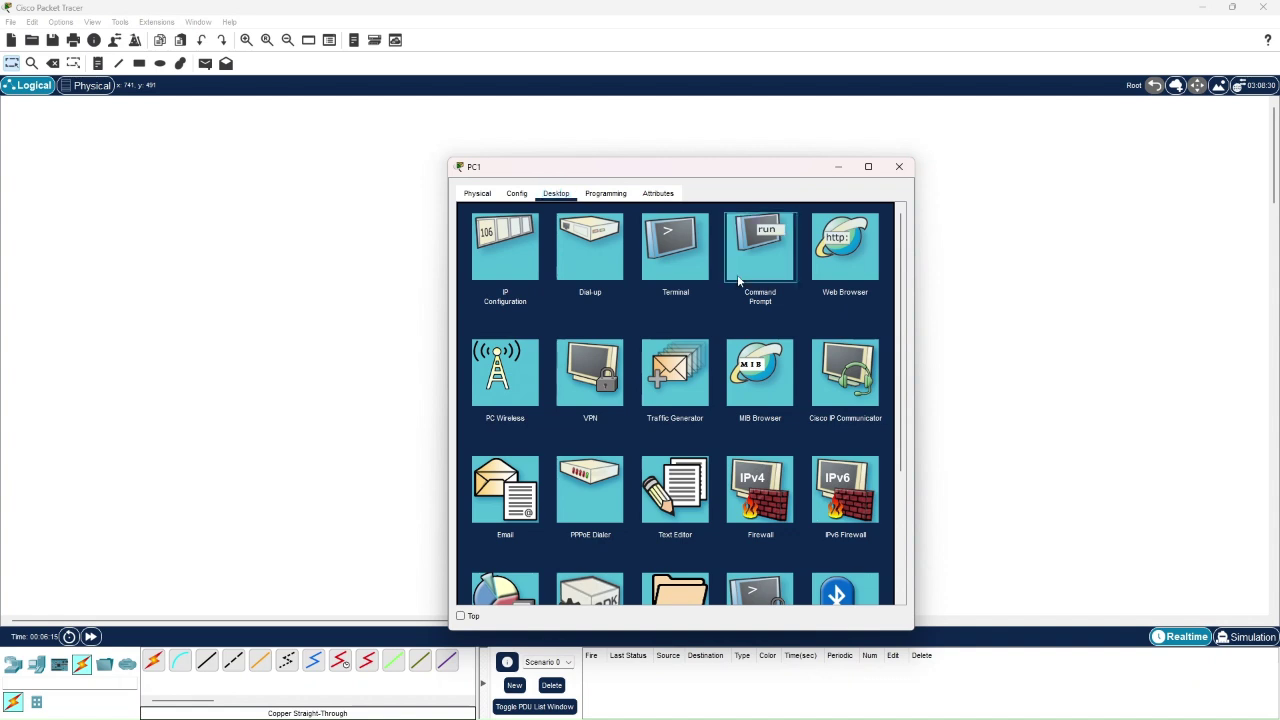
left_click(759, 250)
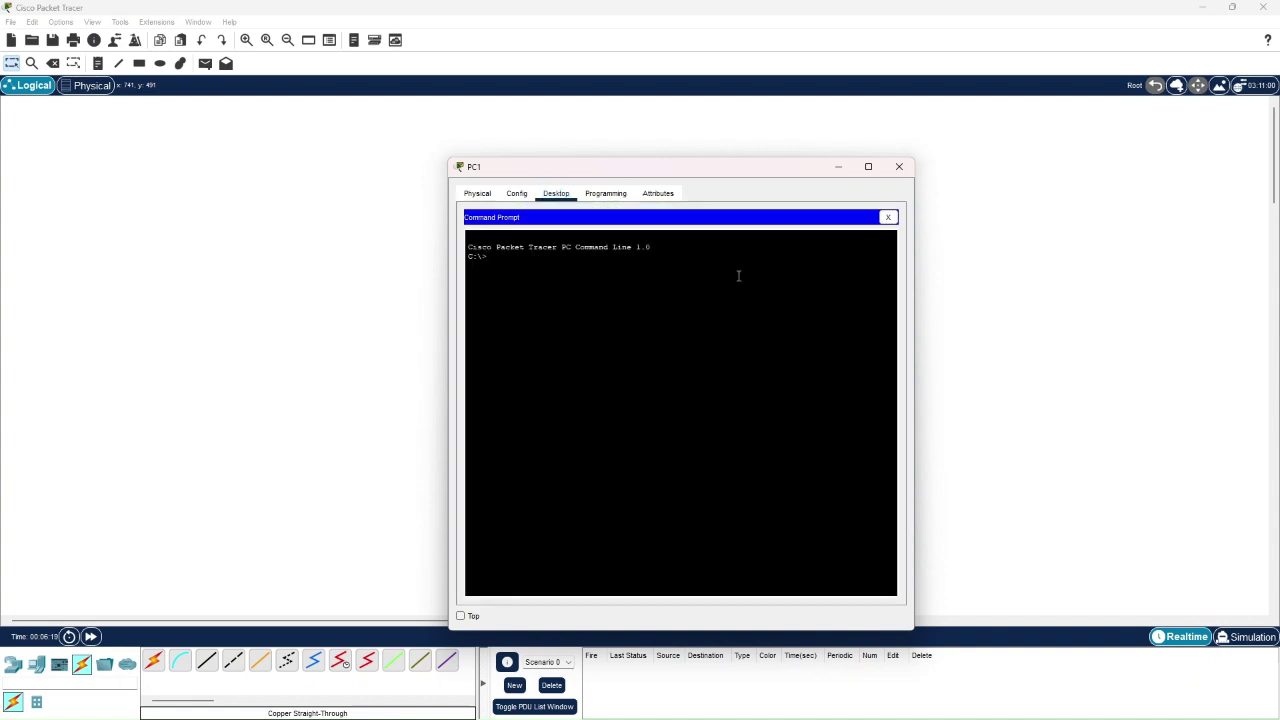
type("ping 19")
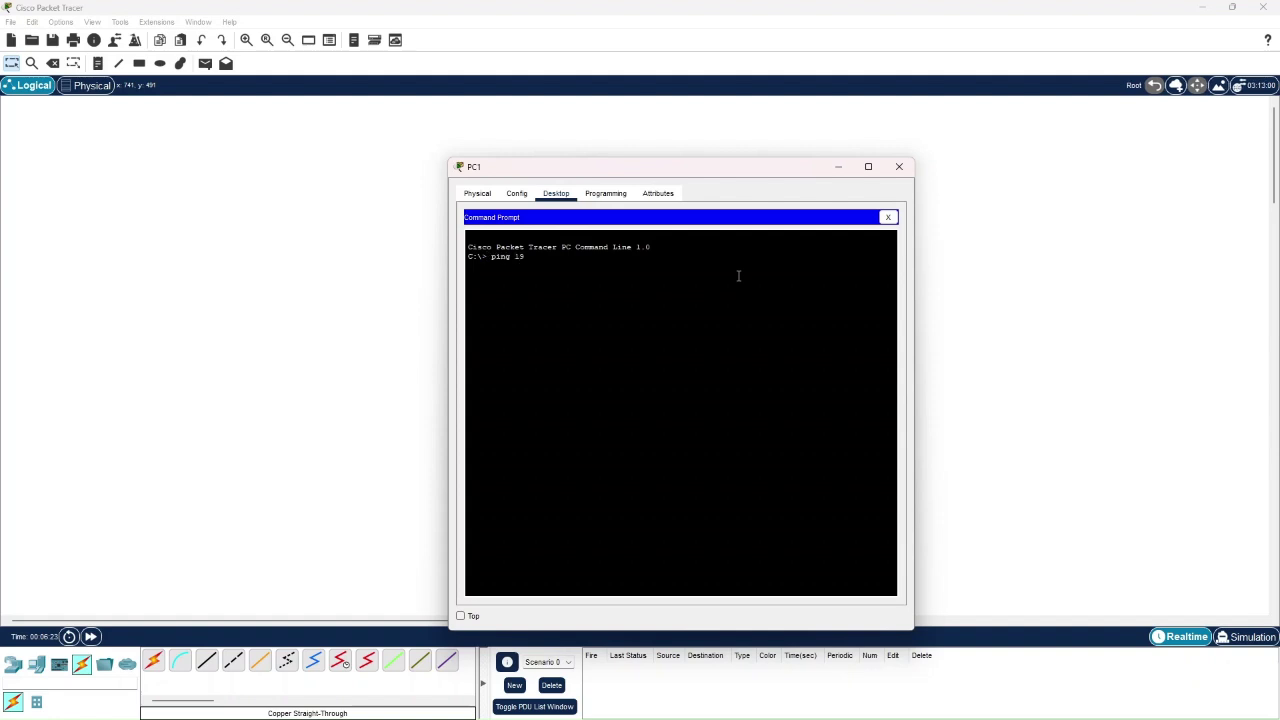
type("2.168.1.2")
key("Return")
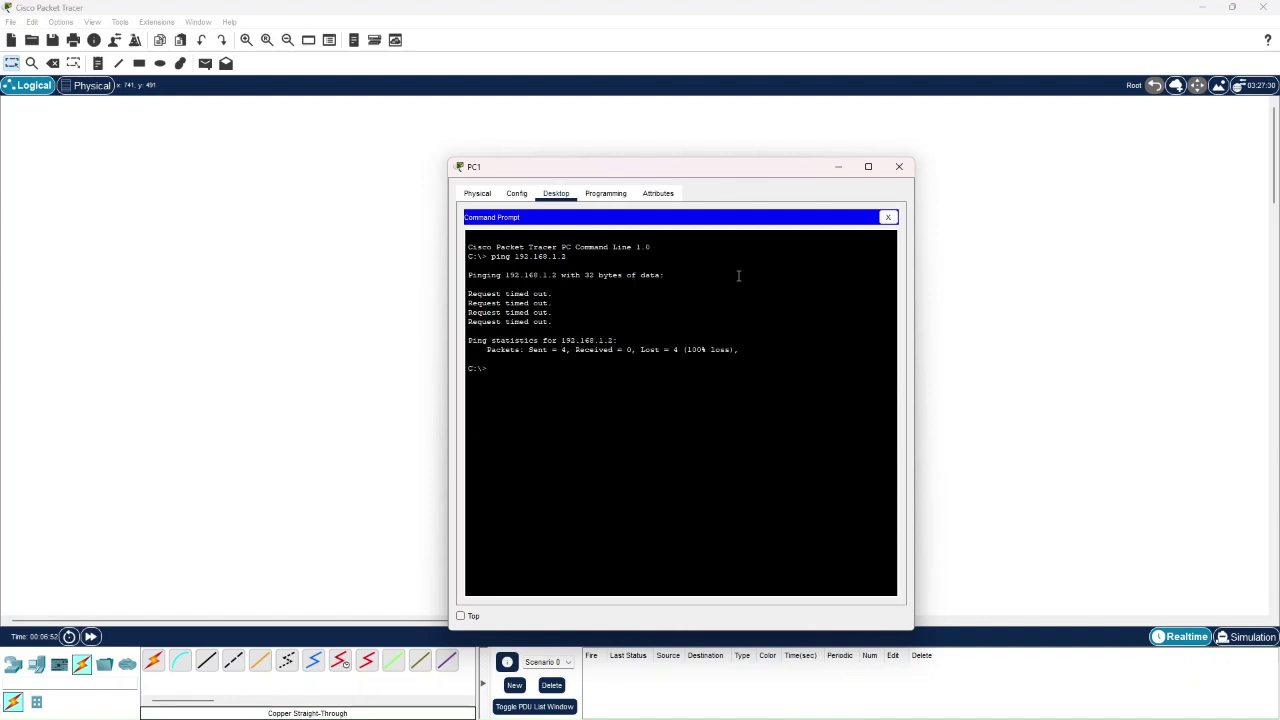
Step: Ping 192.168.3.2 from PC1, trace the route to the same address and close PC1's window
type("ng 192.168.3.2")
key("Return")
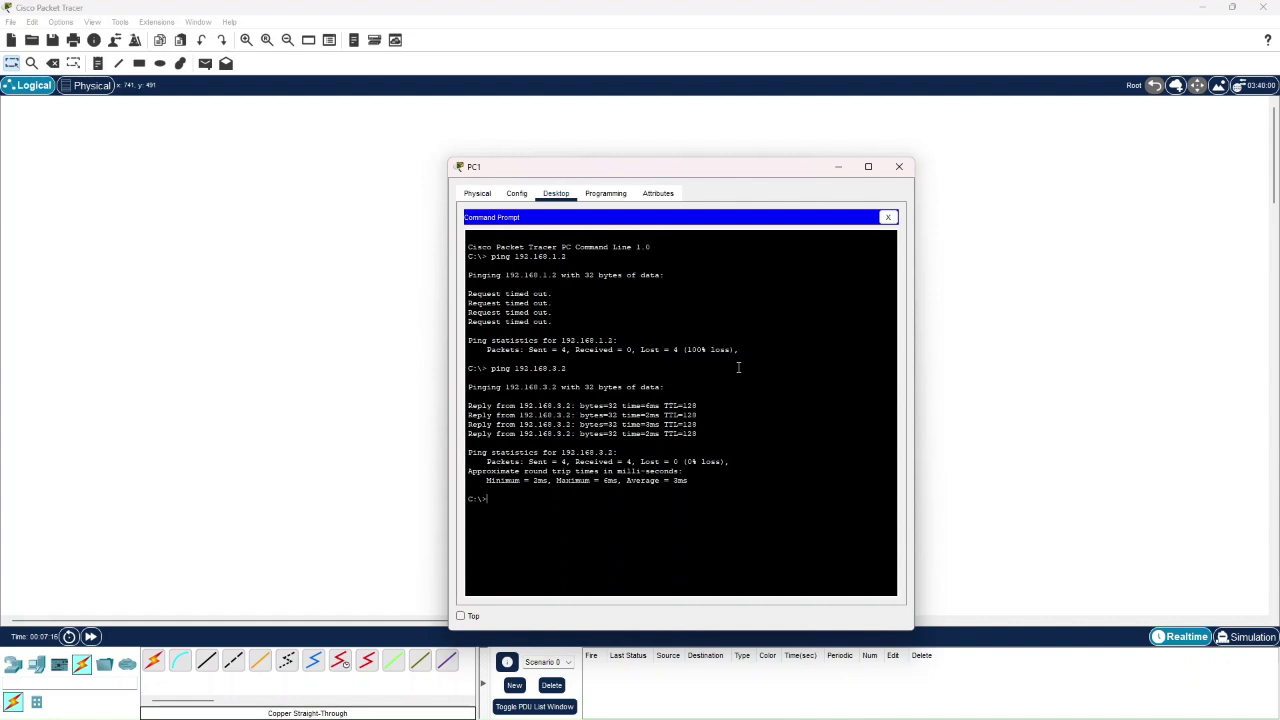
type("ceroute 192.168.3.2")
key("Return")
left_click(900, 166)
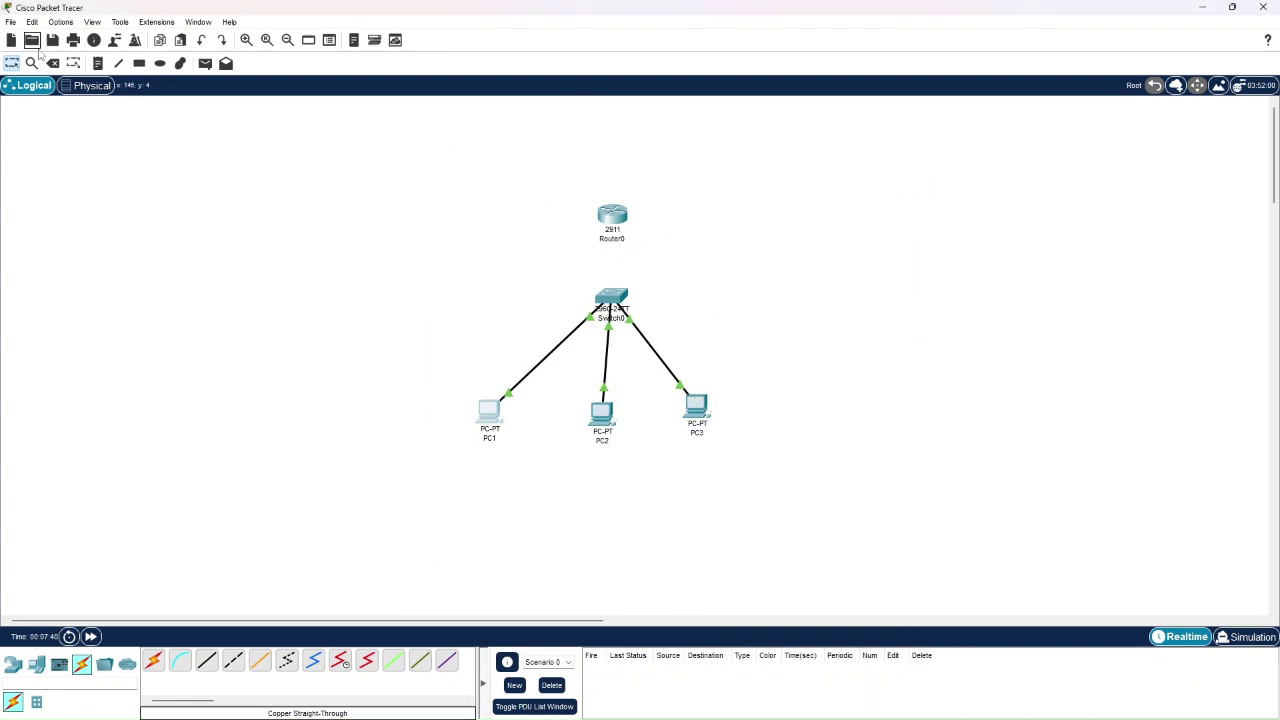
Step: Examine PC1's IP configuration and close its window
left_click(480, 414)
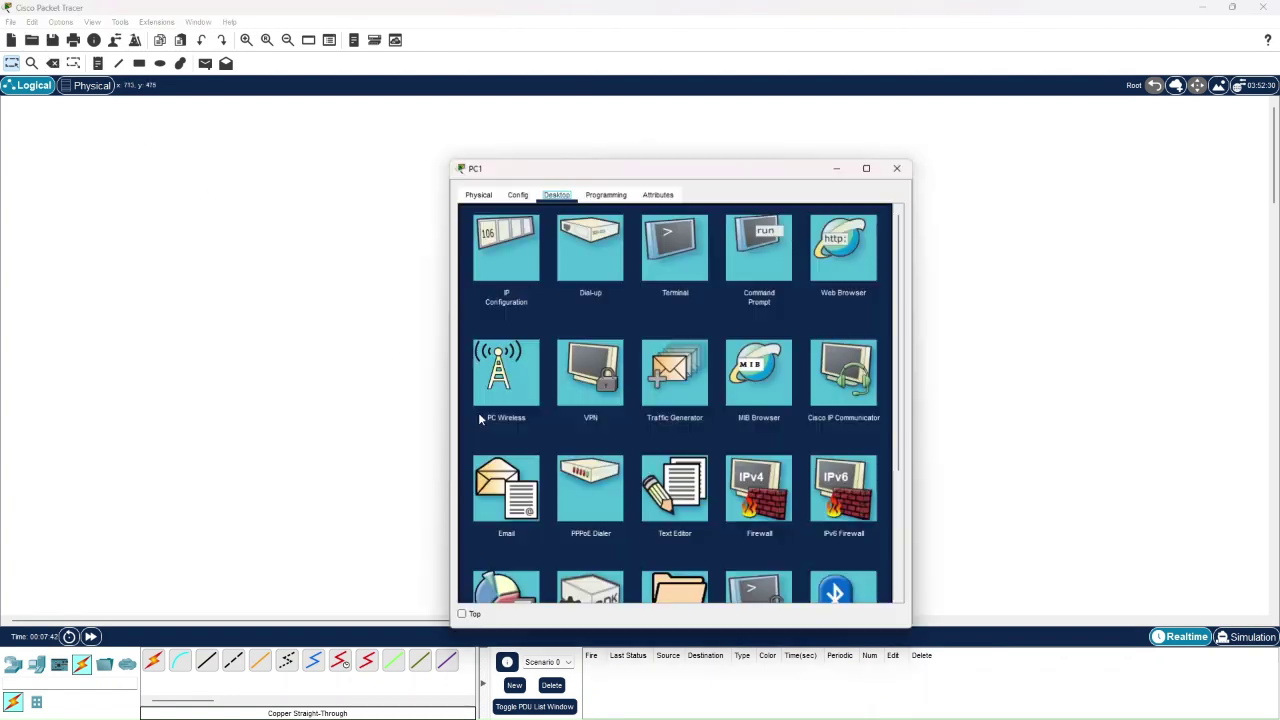
left_click(505, 250)
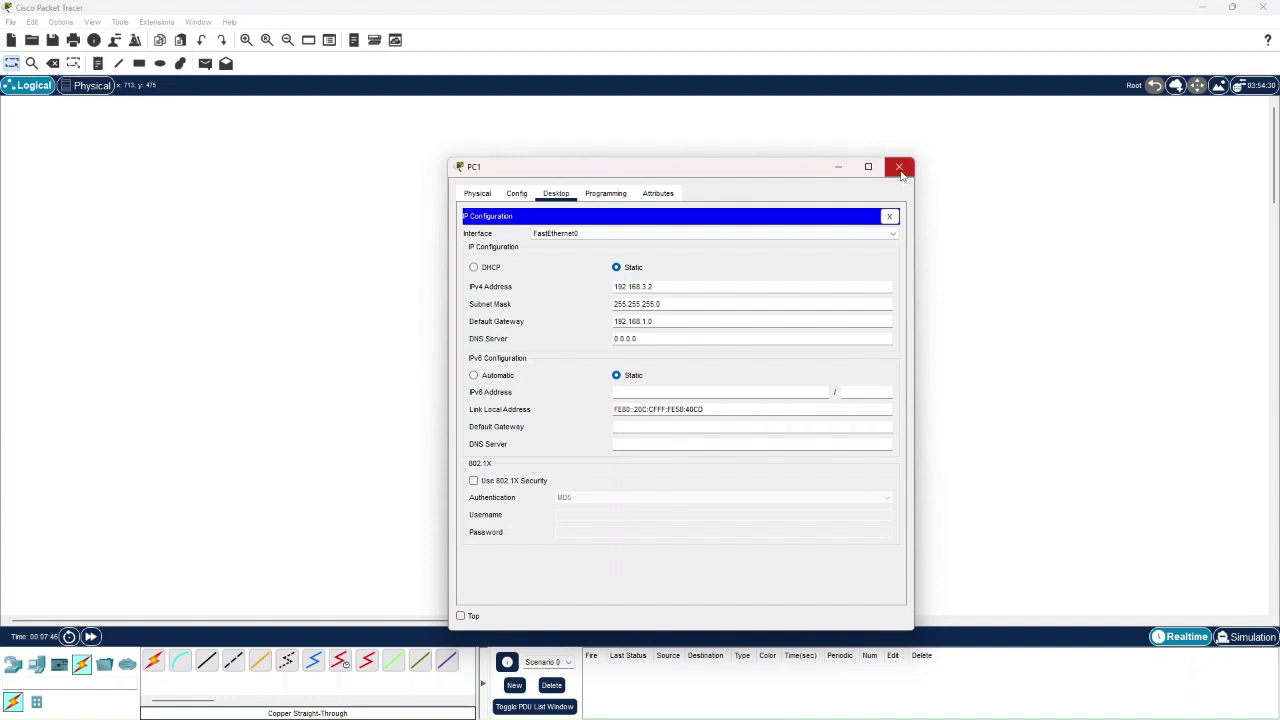
left_click(899, 167)
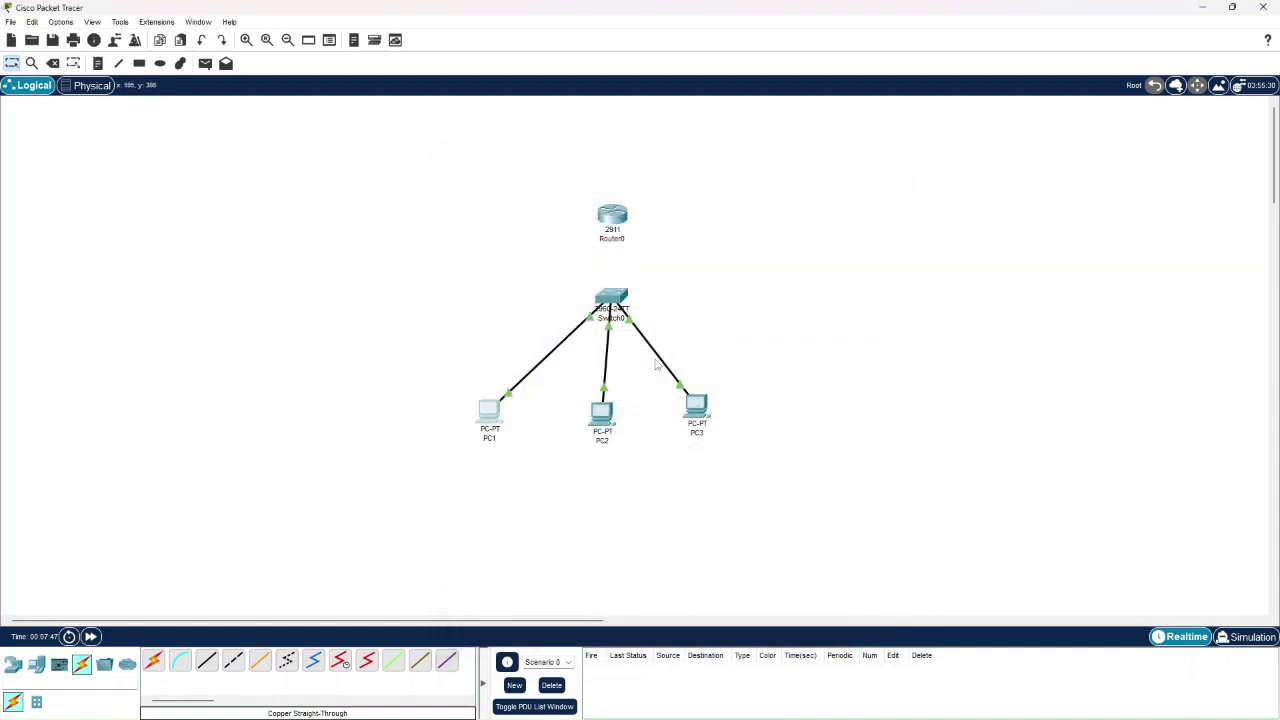
Step: Open PC2's command prompt, ping 192.168.3.2 and close the window
left_click(603, 411)
left_click(762, 255)
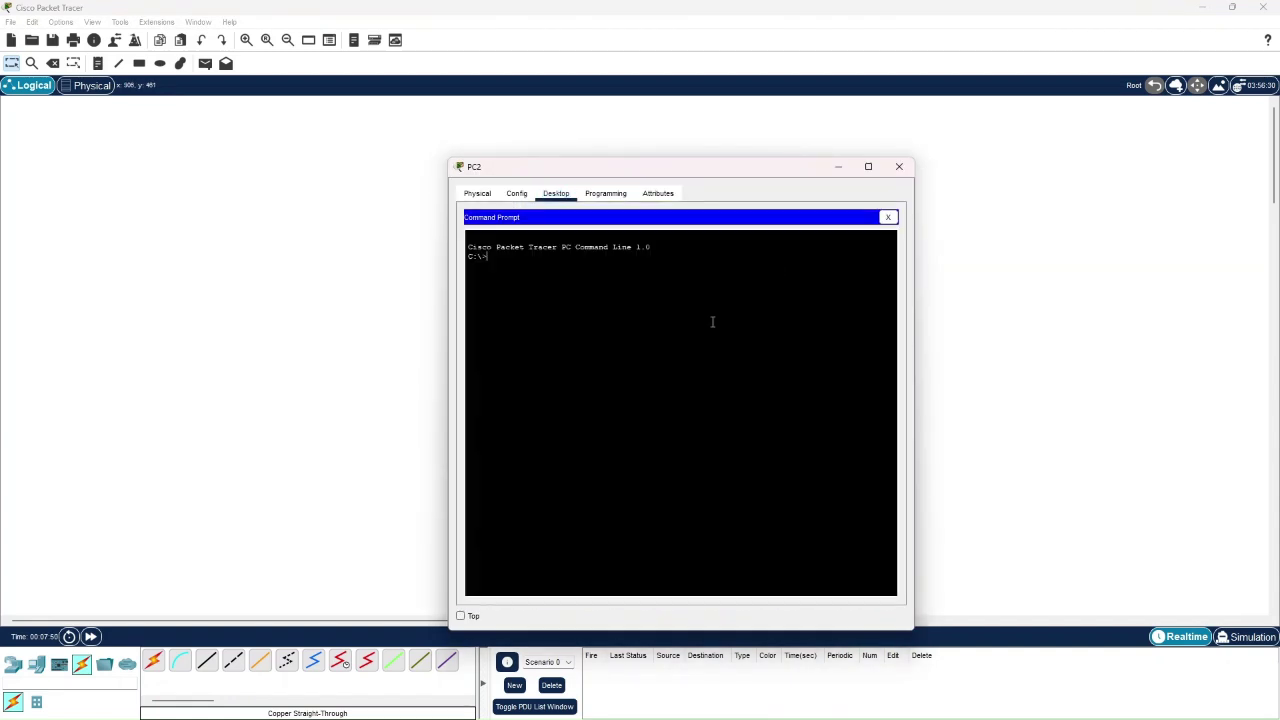
type("ping 192.168.3.2")
key("Return")
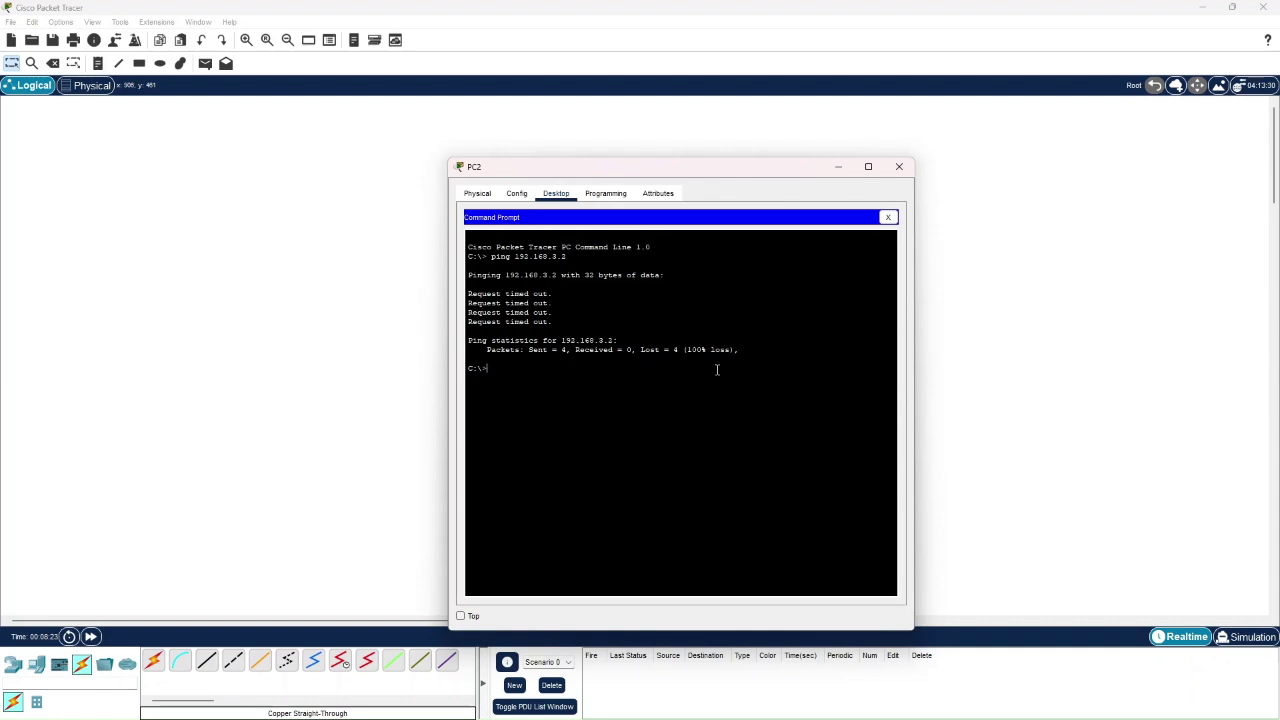
left_click(899, 166)
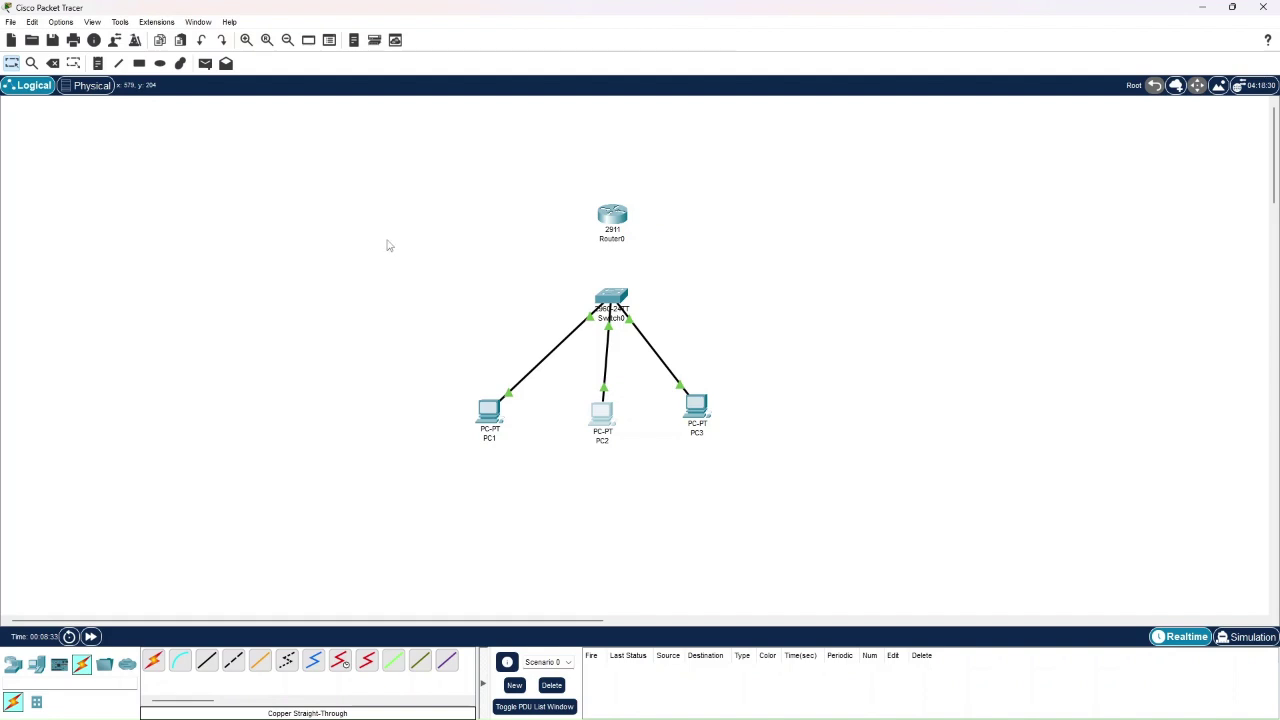
Step: Connect the switch's FastEthernet0/4 port to the router's GigabitEthernet0/0 port with a copper straight-through cable
left_click(208, 663)
left_click(618, 300)
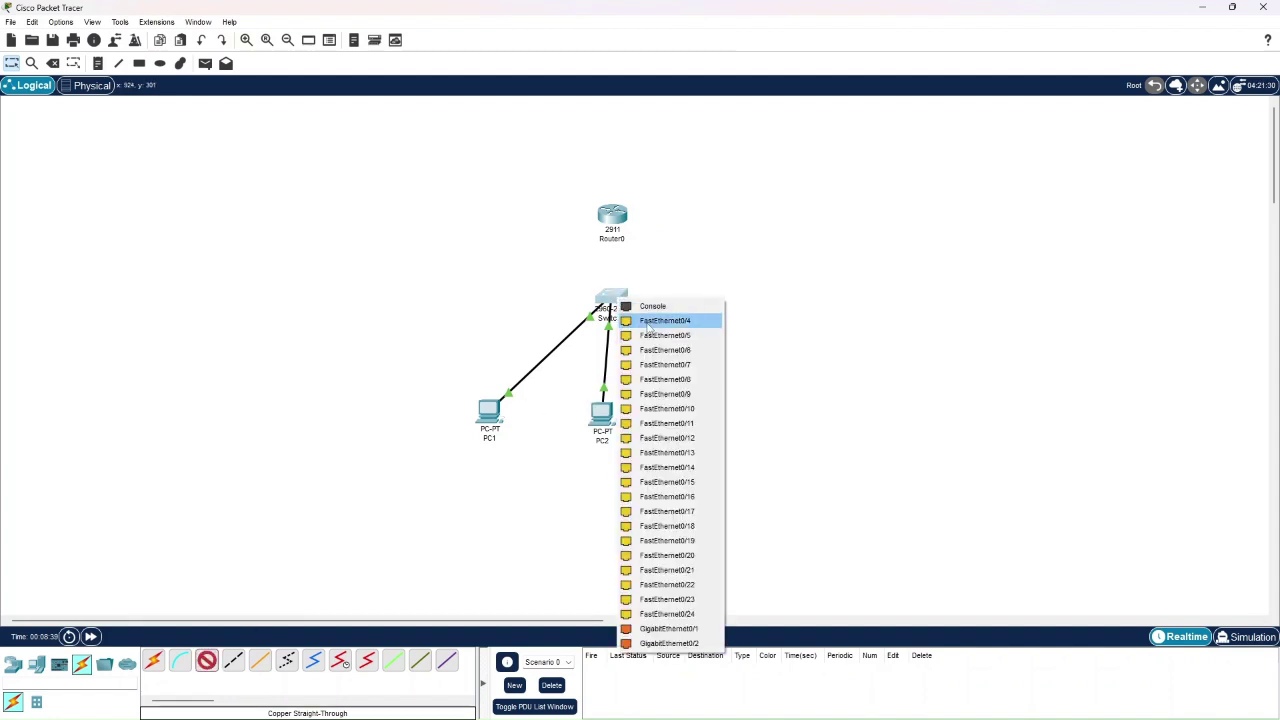
left_click(650, 322)
left_click(613, 218)
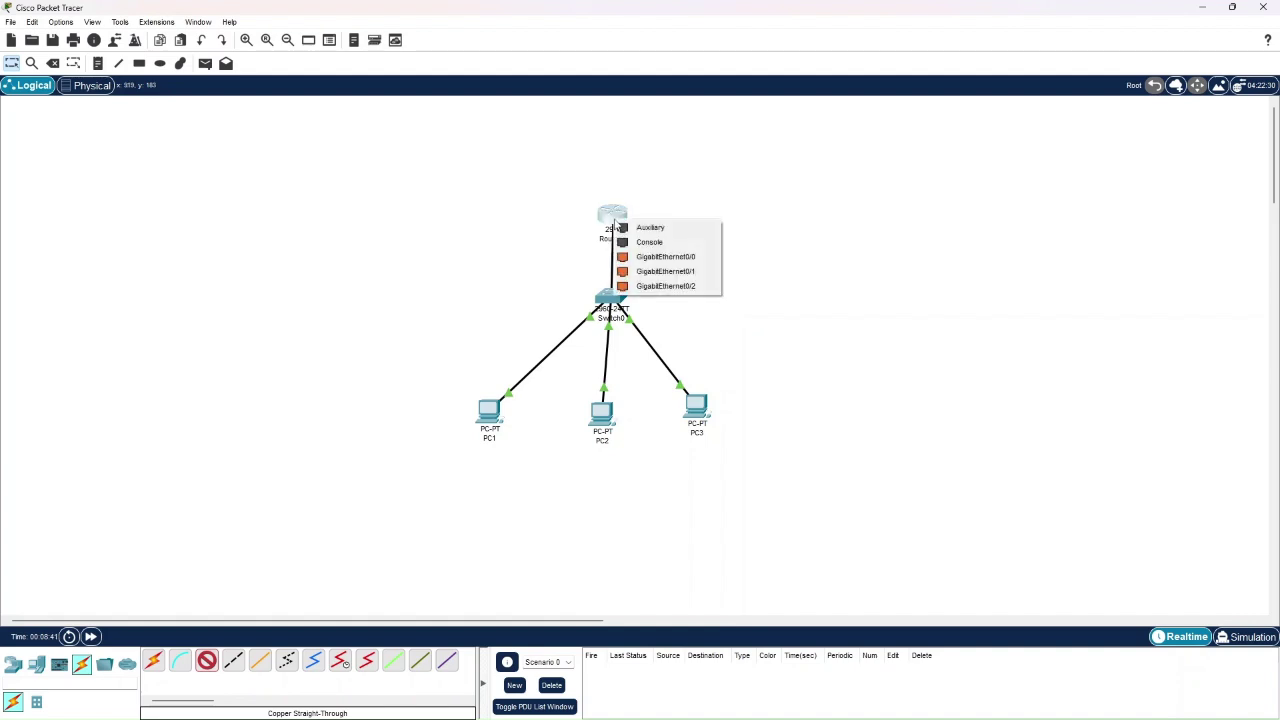
left_click(651, 256)
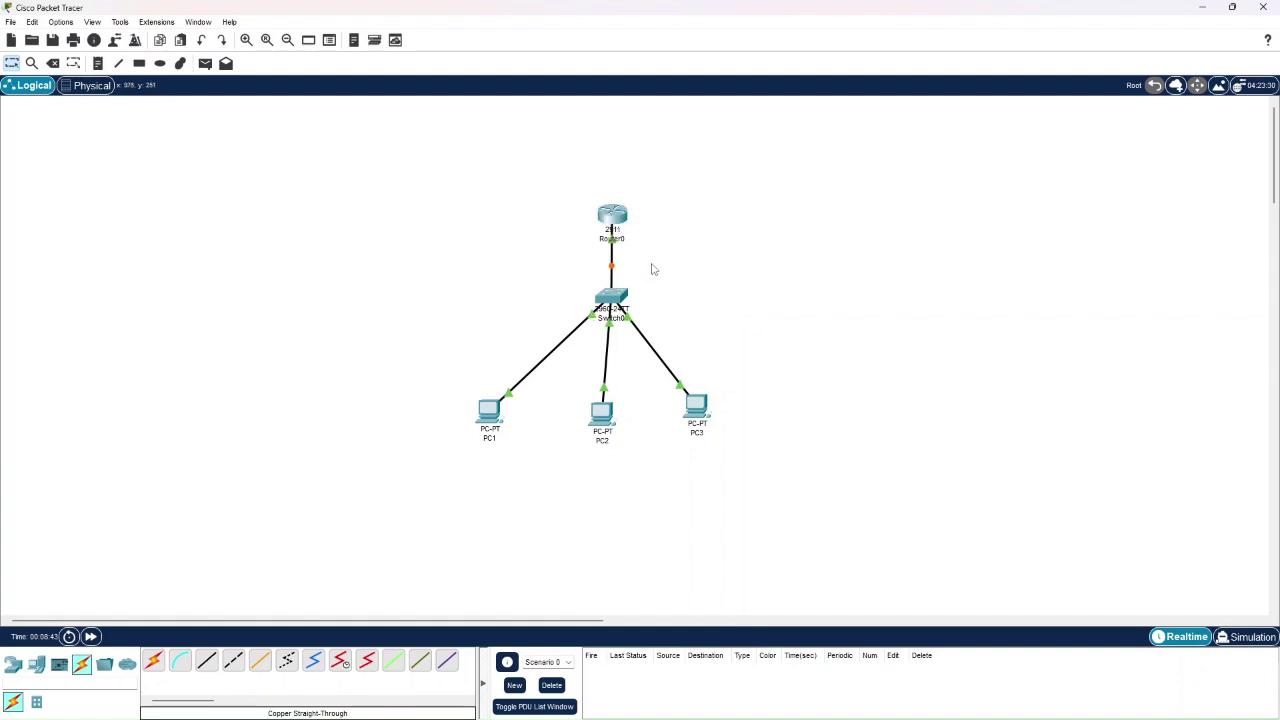
Step: Set PC1's static IPv4 address to 192.168.1.1 in its IP configuration and close its window
left_click(487, 410)
left_click(505, 250)
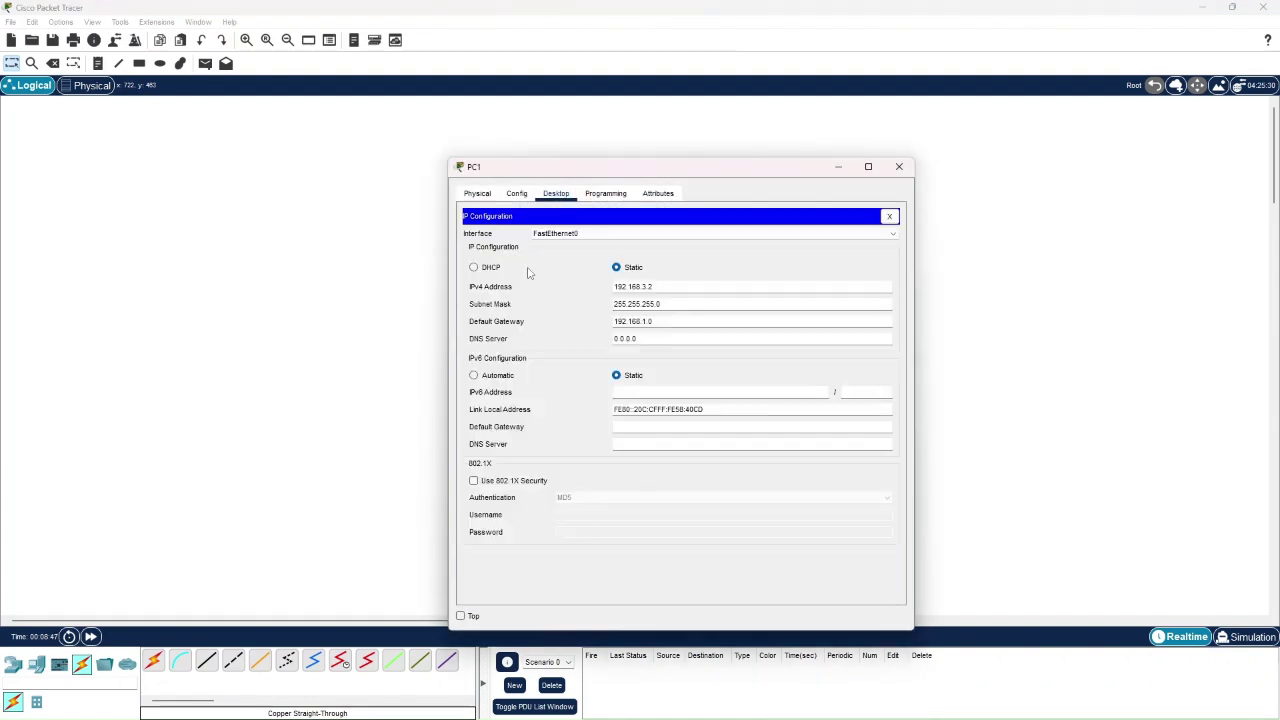
left_click(647, 287)
key("BackSpace")
type("1")
key("Return")
type(".2")
key("Return")
left_click(899, 166)
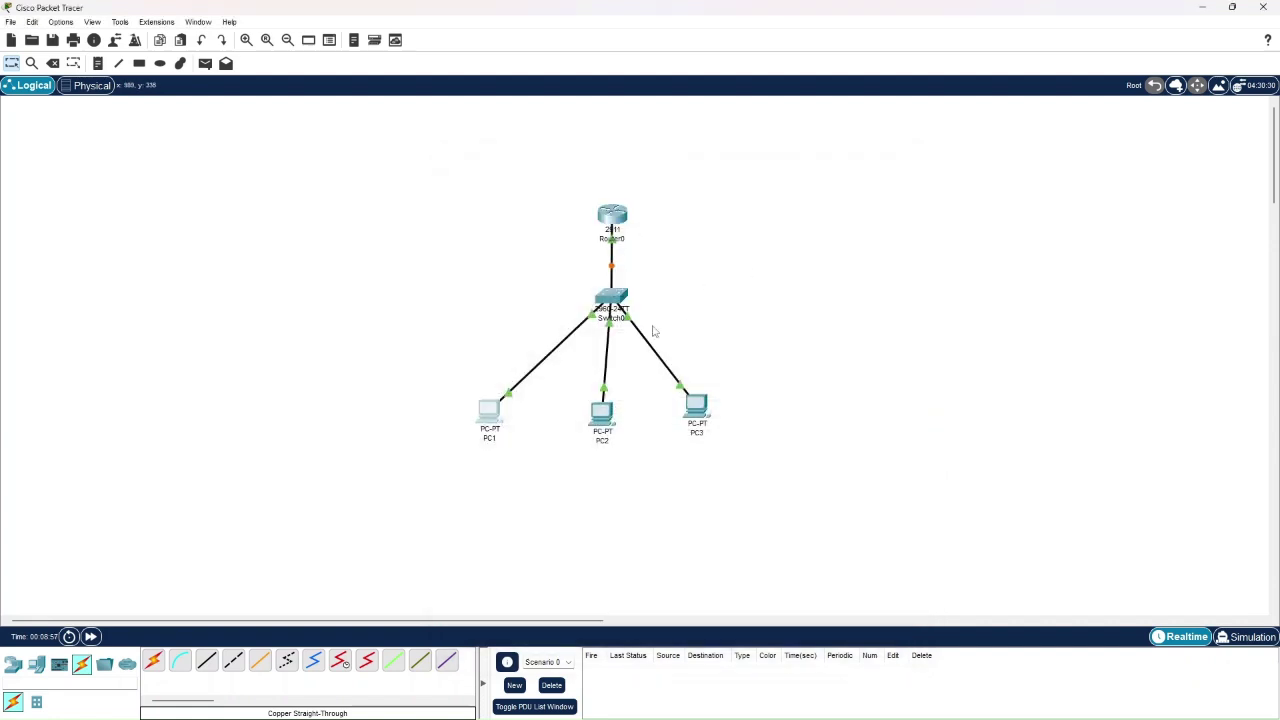
Step: Check the IPv4 address in PC2's IP configuration and close its window
left_click(601, 412)
left_click(506, 249)
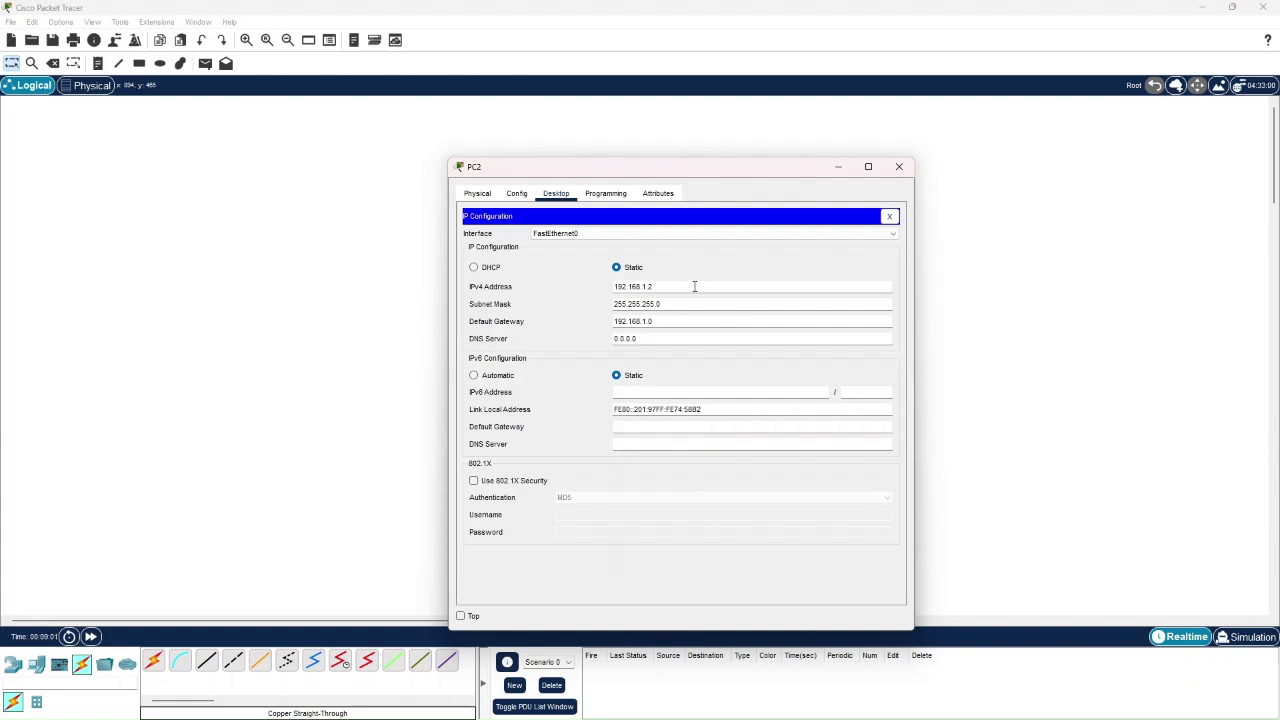
left_click(899, 166)
Step: Set PC3's static IPv4 address to 192.168.1.3 with subnet mask 255.255.255.0 and close its window
left_click(697, 406)
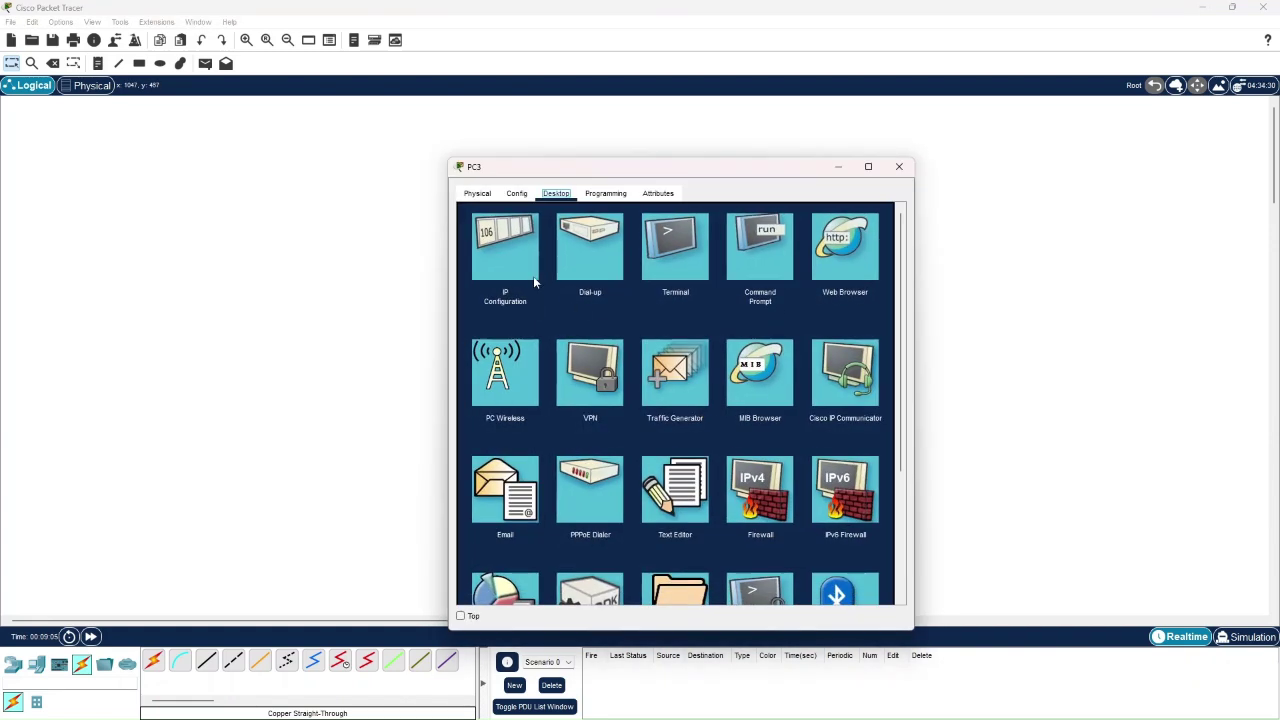
left_click(517, 266)
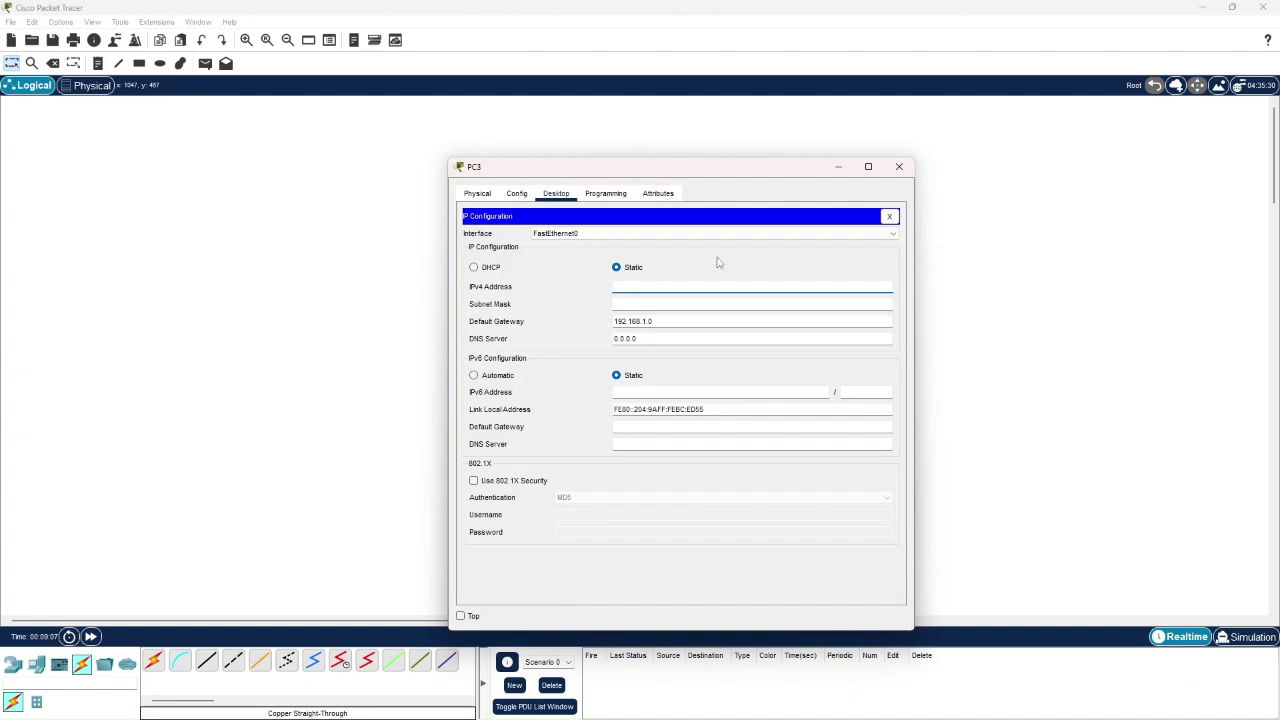
left_click(899, 167)
left_click(692, 403)
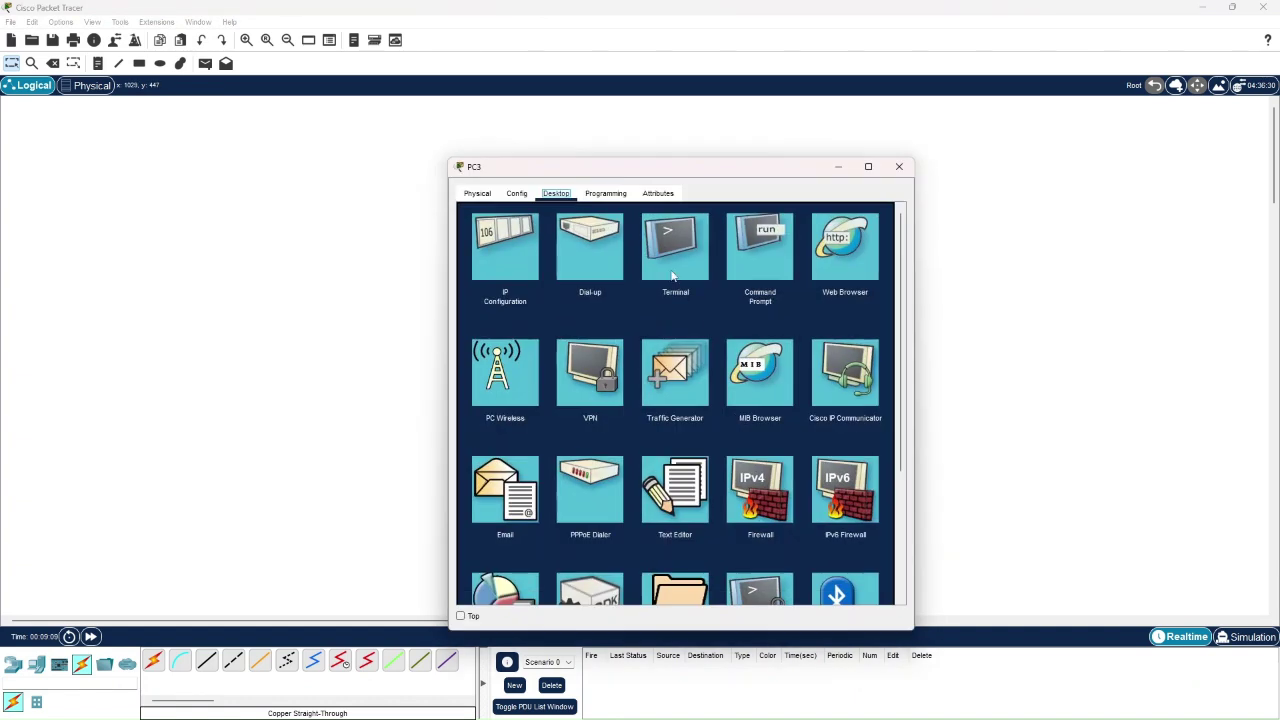
left_click(505, 250)
type("192.168.1")
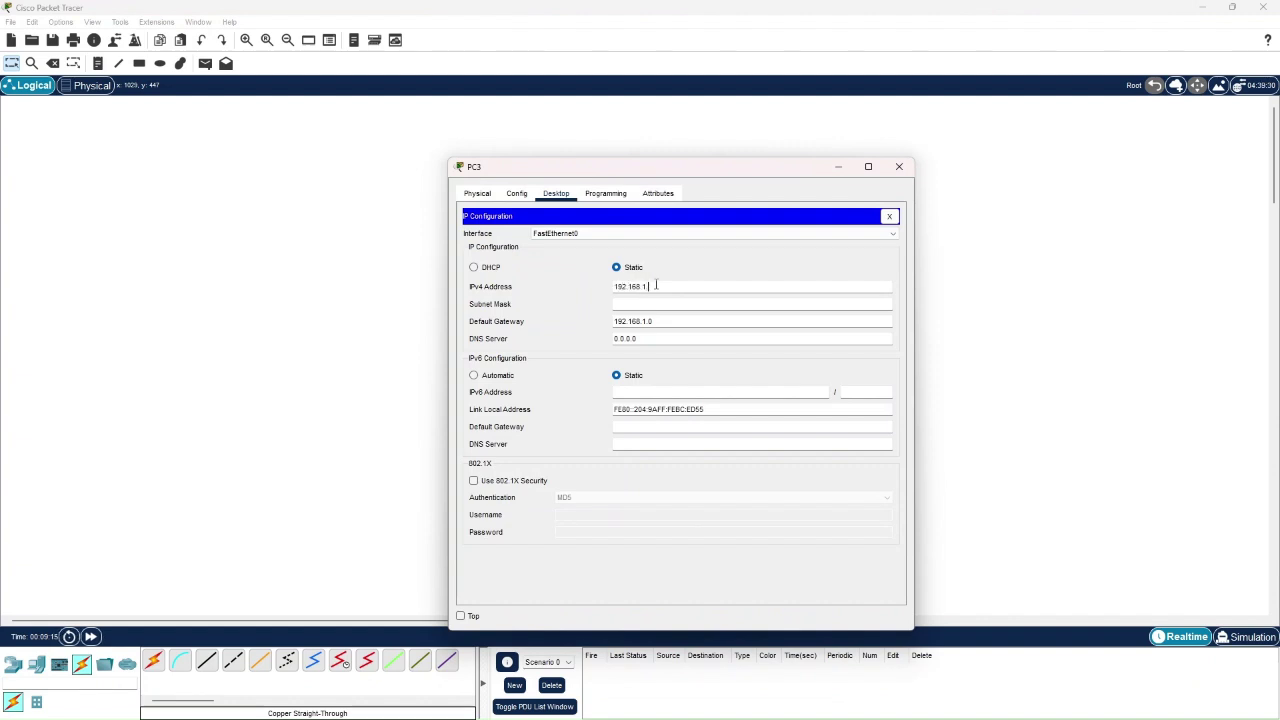
type(".3")
left_click(663, 302)
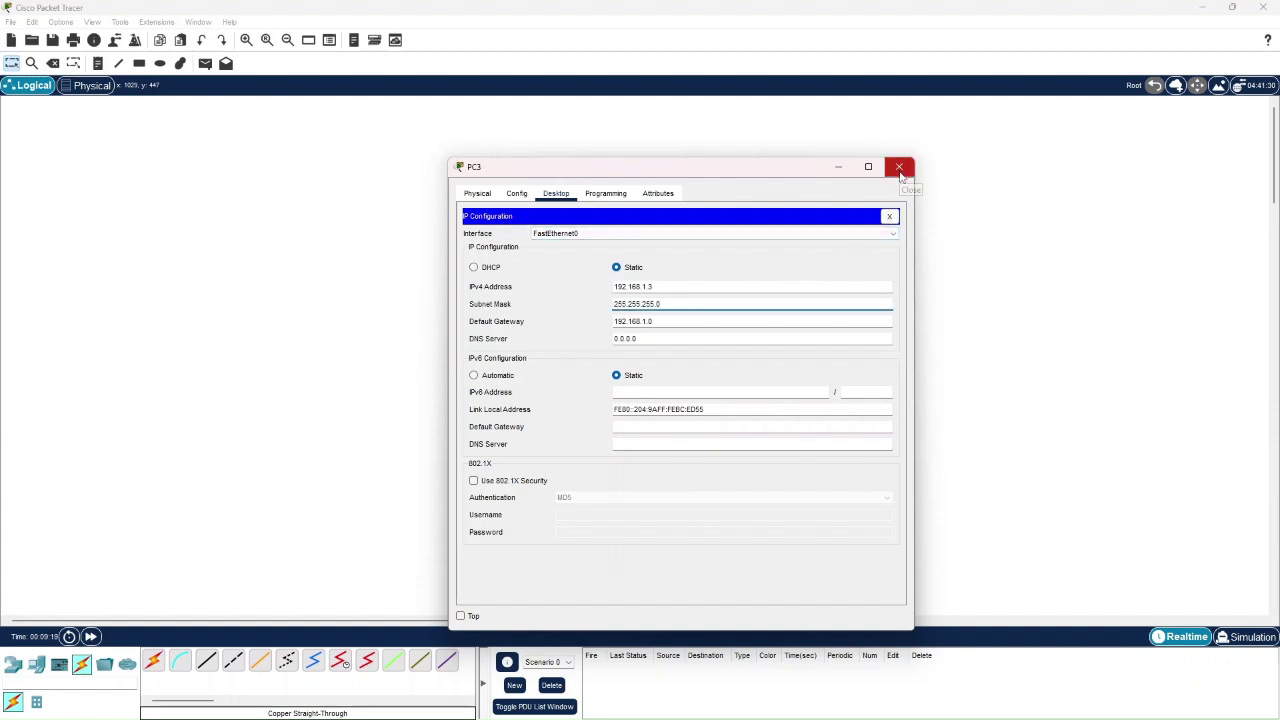
left_click(899, 168)
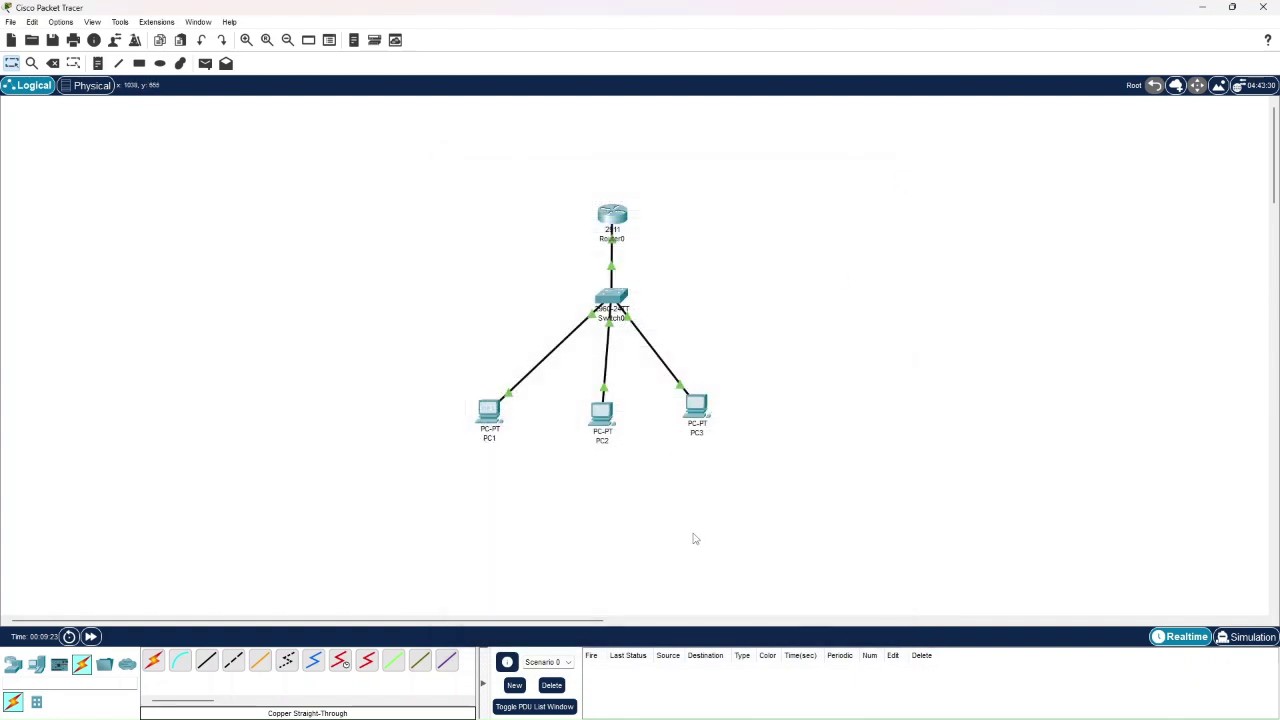
Step: Ping 192.168.1.2 and 192.168.1.3 from PC1's command prompt and close its window
left_click(480, 413)
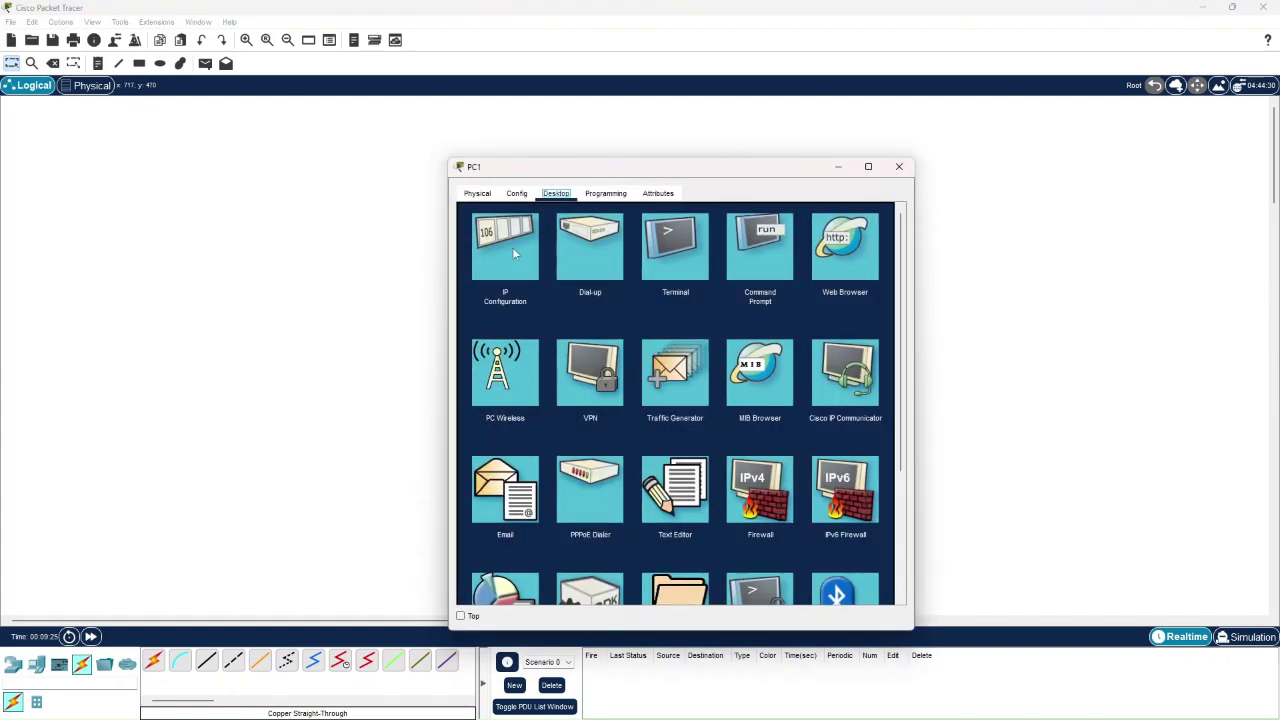
left_click(756, 251)
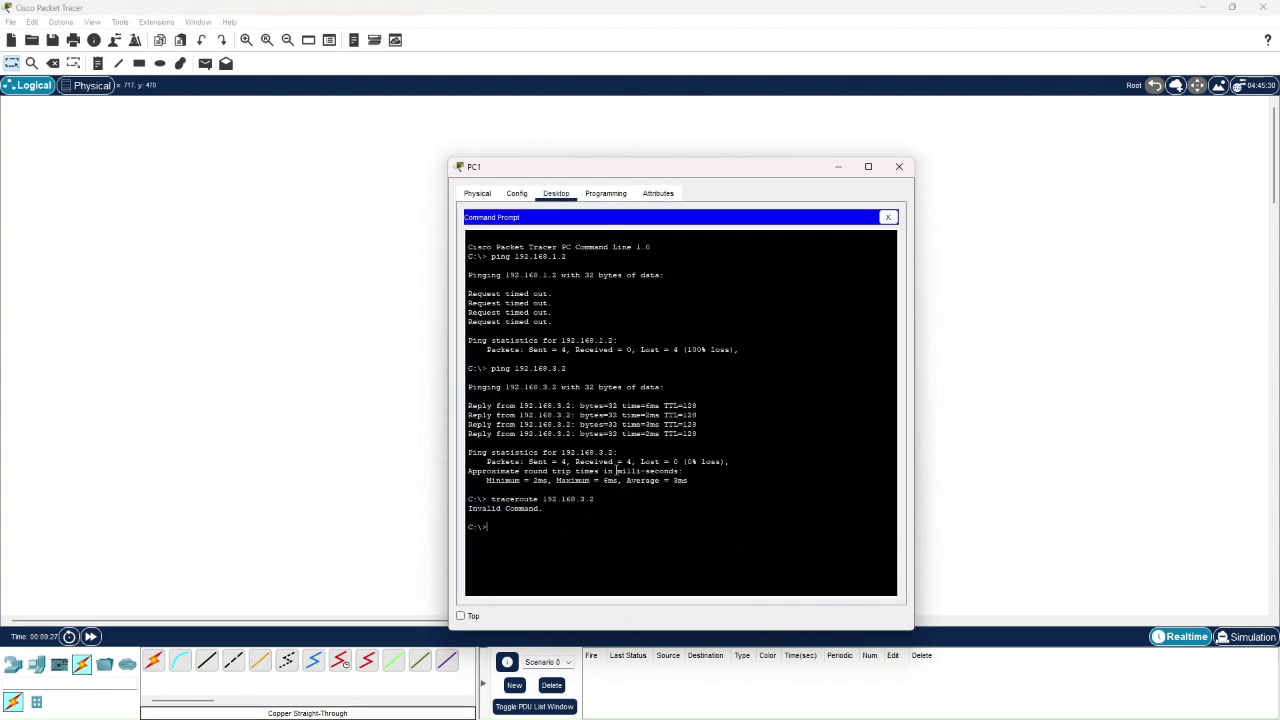
type("ping 192.168.1.3")
key("Return")
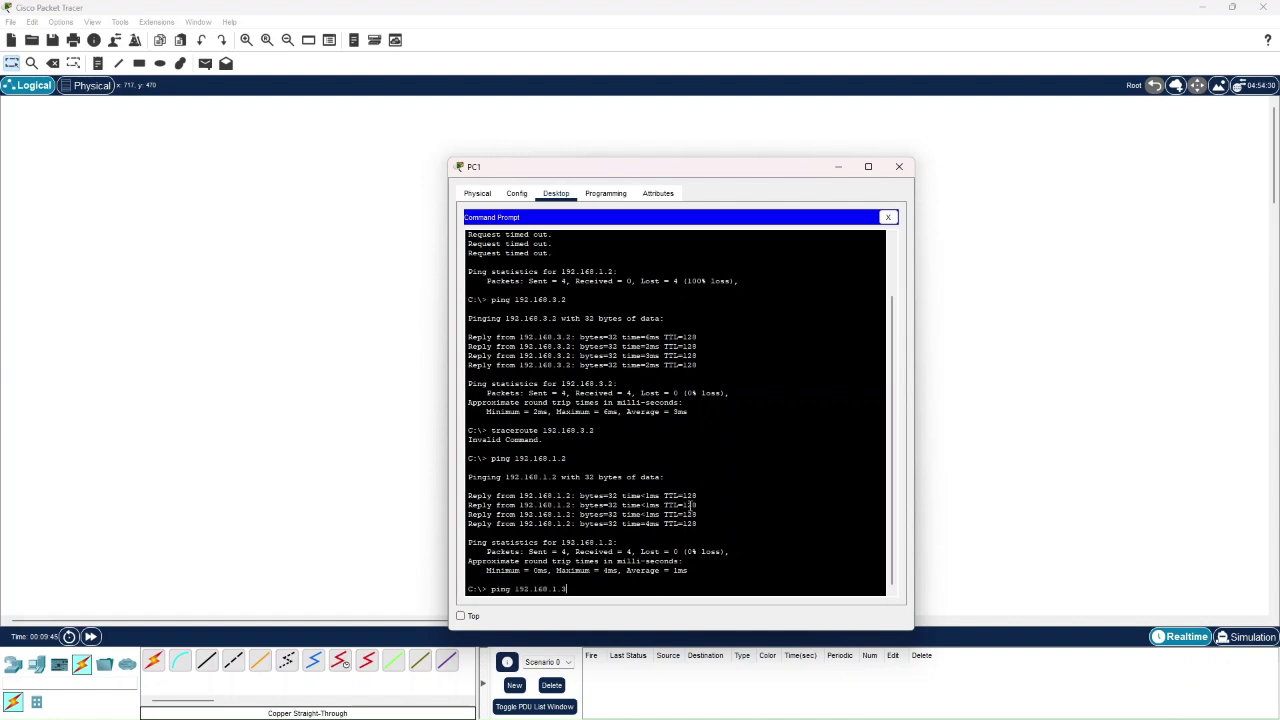
key("Return")
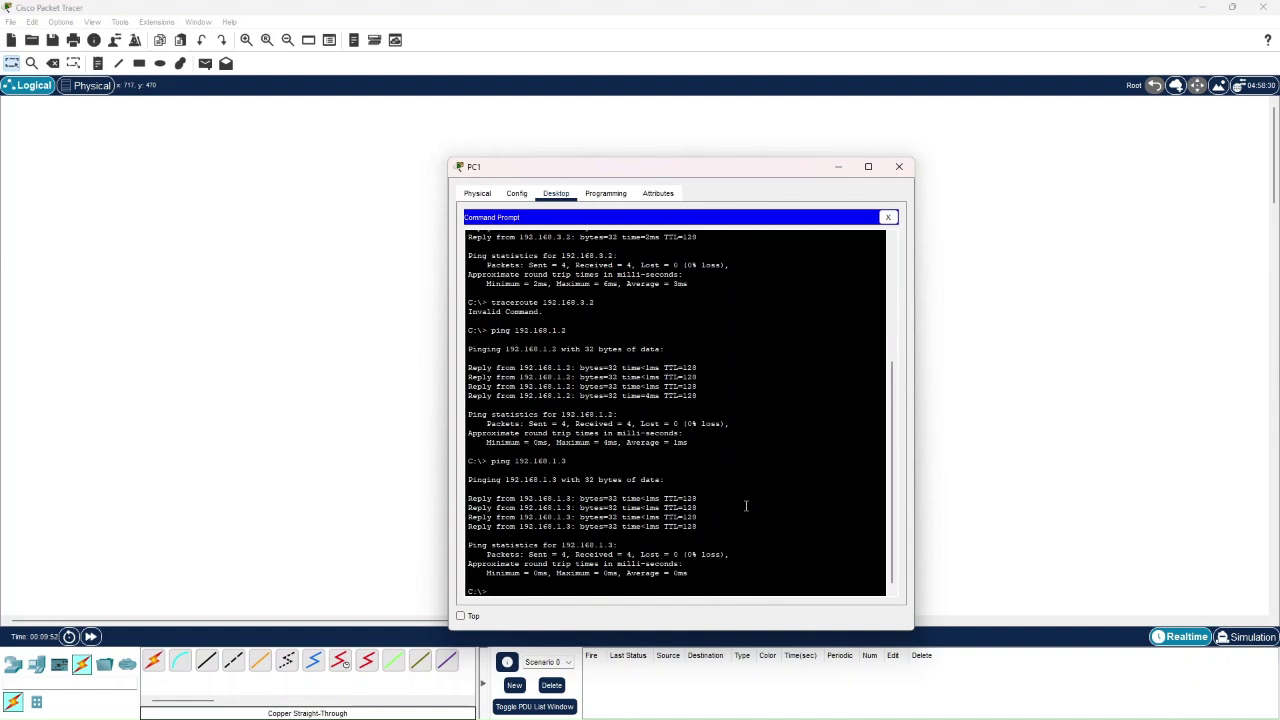
left_click(899, 166)
Step: Check PC2's IP configuration, then ping 192.168.1.1 from its command prompt
left_click(610, 413)
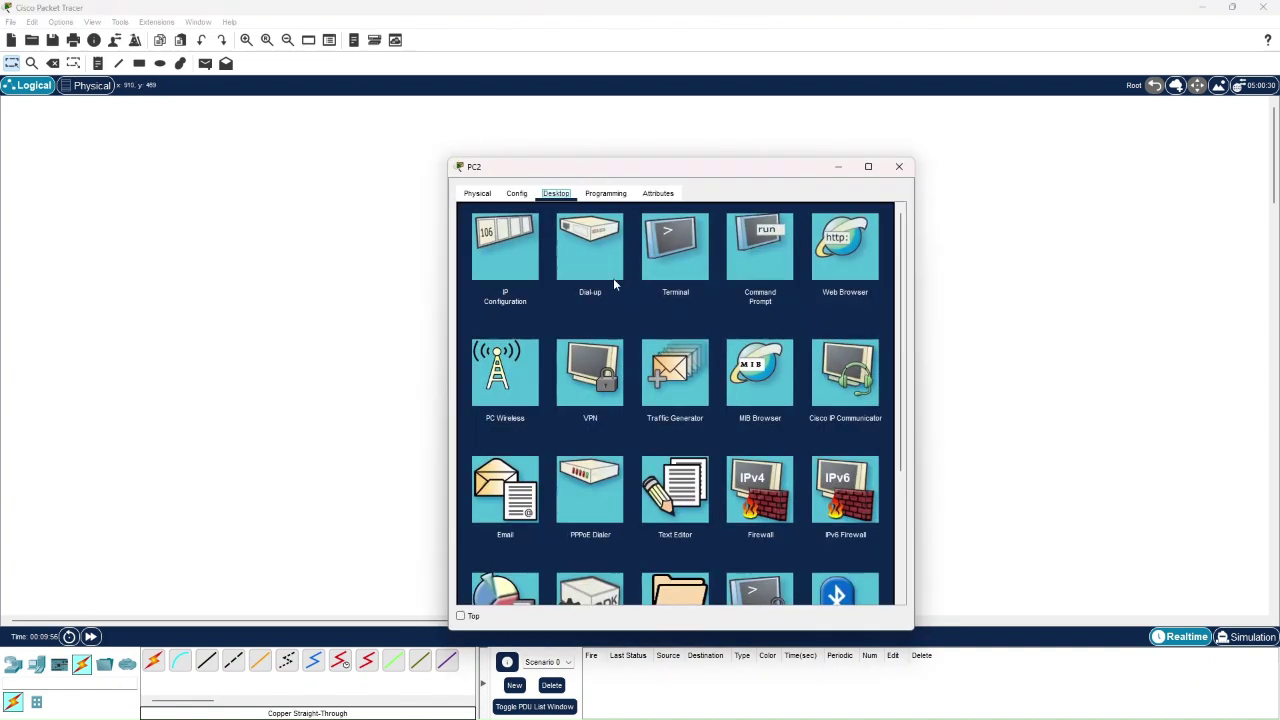
left_click(504, 247)
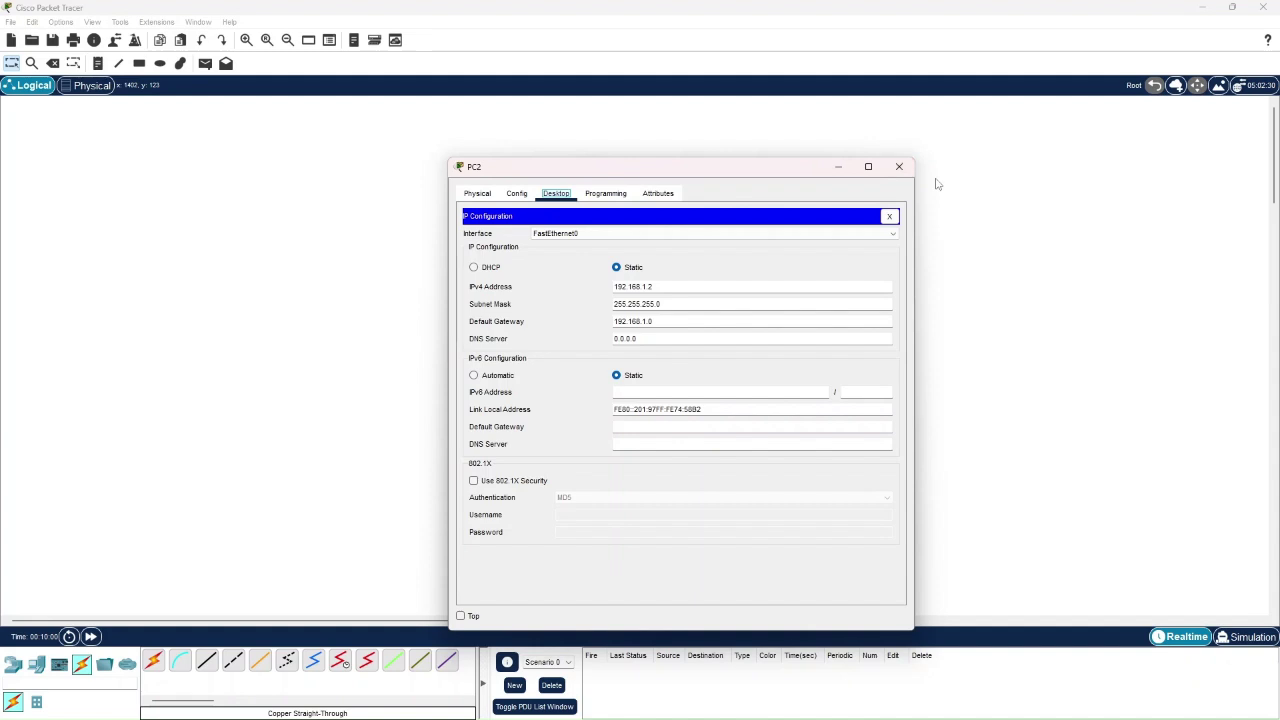
left_click(889, 216)
type("ping 192.16")
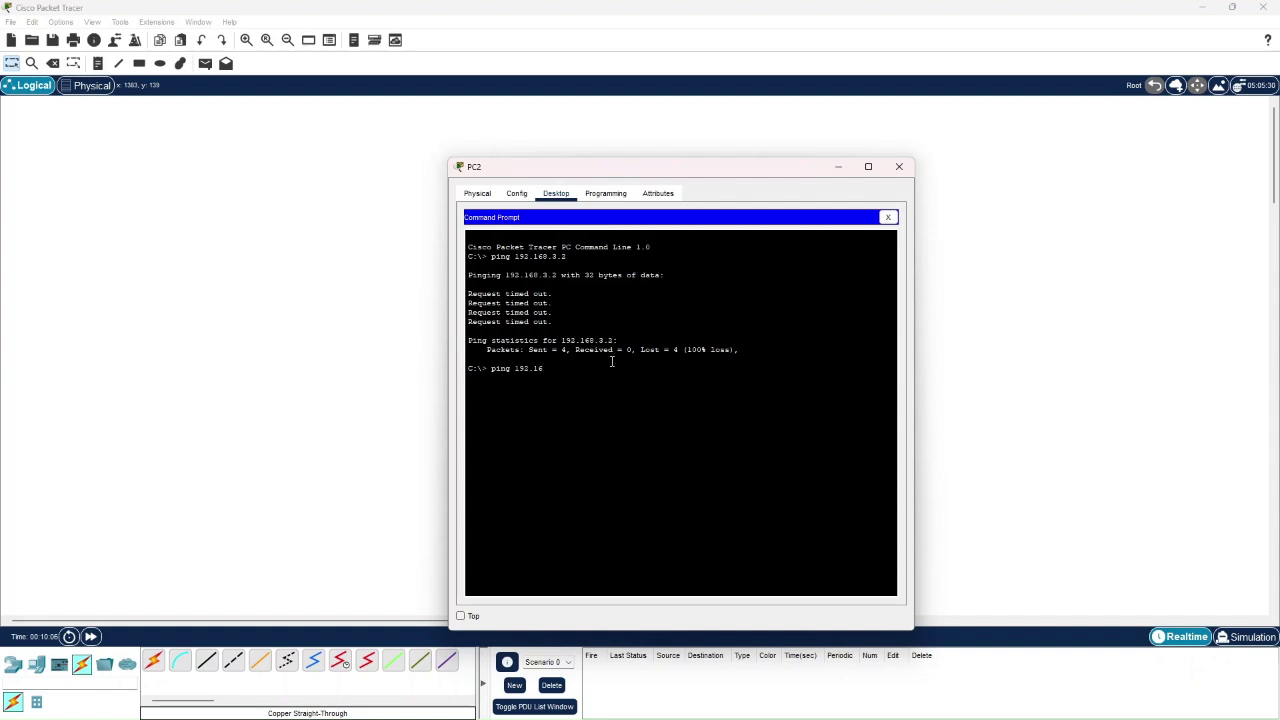
type("98.1.2")
key("BackSpace")
type("1")
key("Return")
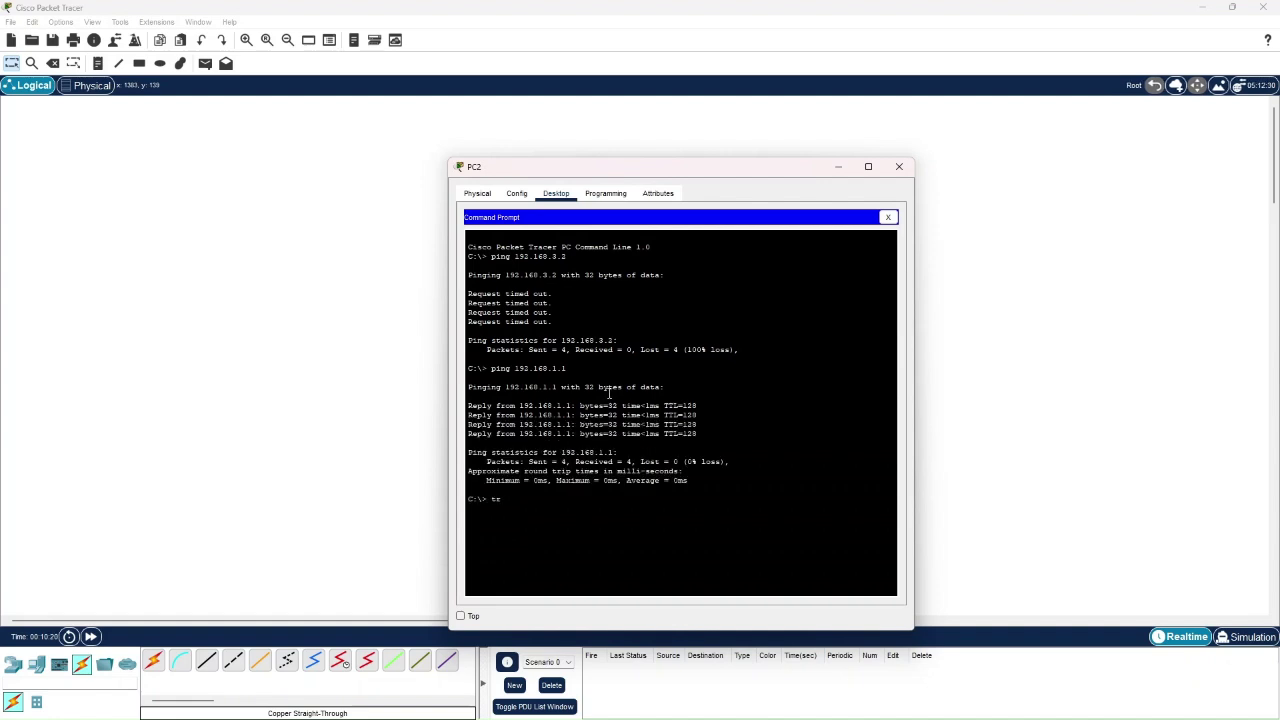
Step: Try to trace the route to 192.168.1.1 from PC2 and close its window
type("eroute 192.168.1.1")
key("Return")
left_click(899, 166)
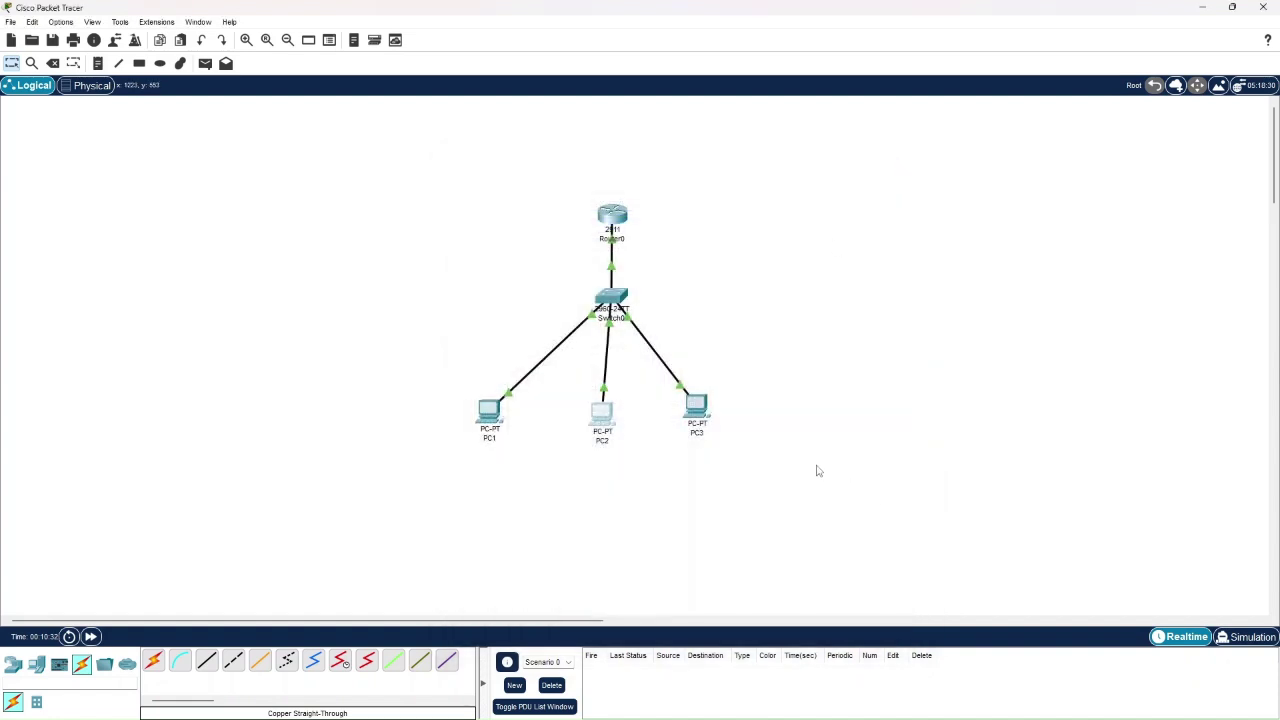